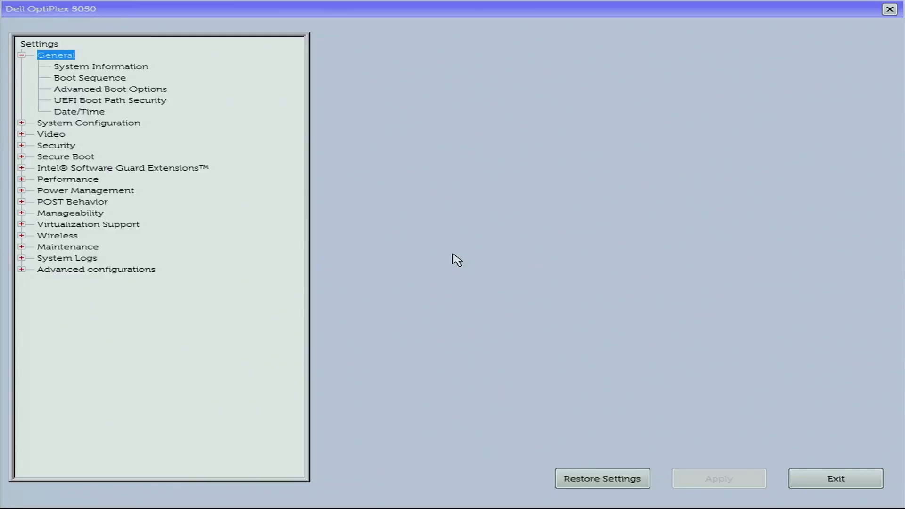
Move UEFI: USB DISK 3.0 PMAP to the top of the Boot Sequence, apply, and exit BIOS.
{"action": "key", "text": "Down"}
{"action": "key", "text": "Down"}
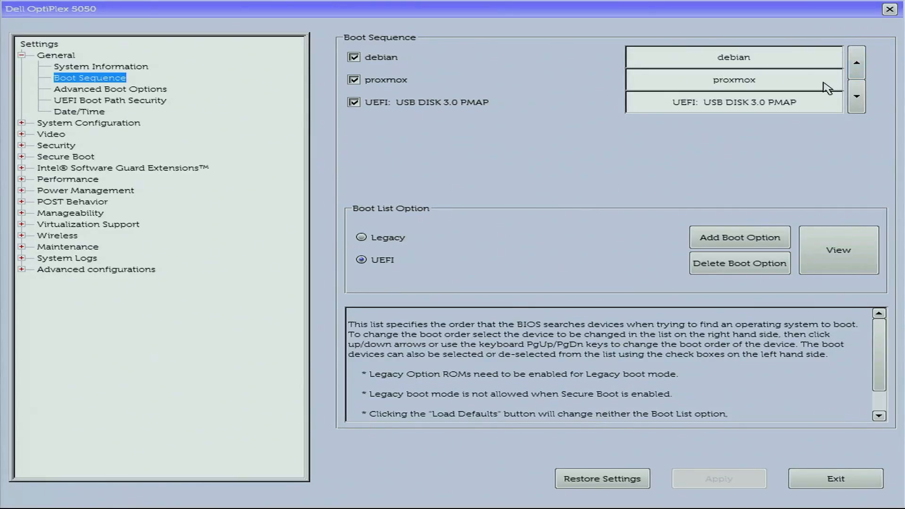
{"action": "left_click", "coordinate": [817, 113]}
{"action": "left_click", "coordinate": [855, 72]}
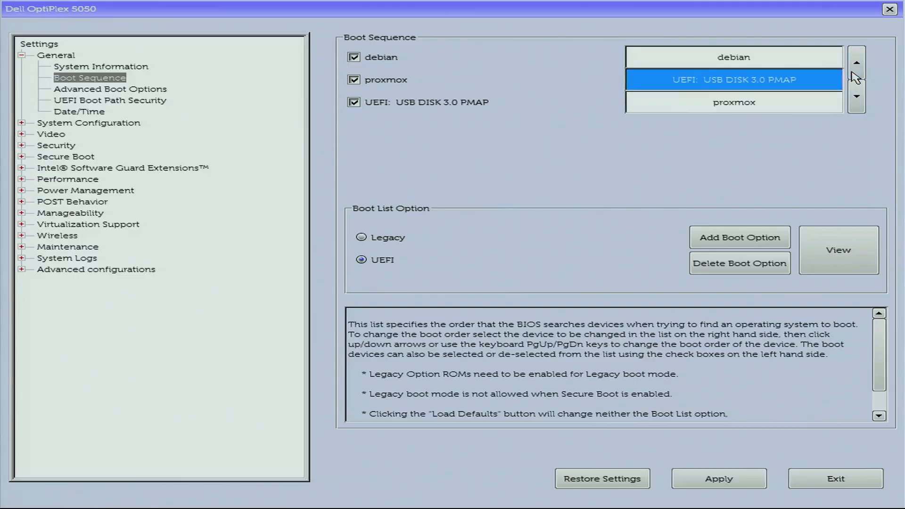
{"action": "left_click", "coordinate": [856, 71]}
{"action": "left_click", "coordinate": [712, 477]}
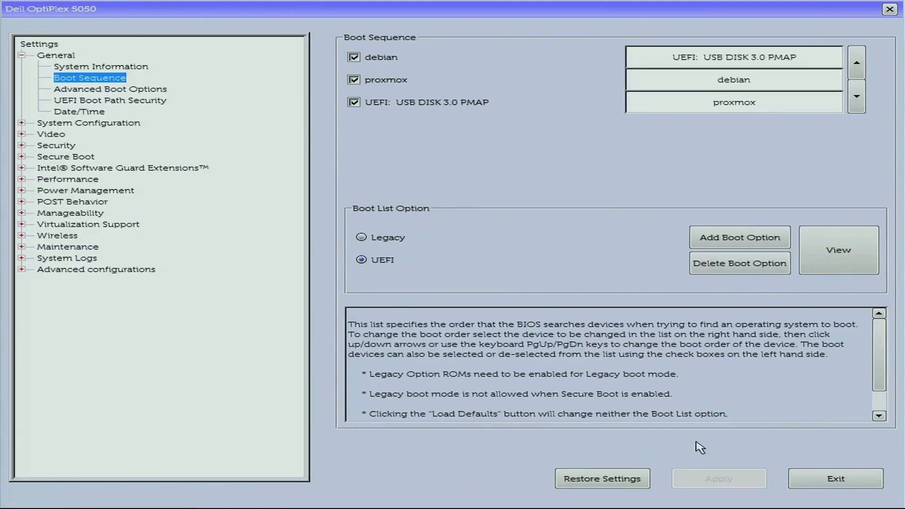
{"action": "left_click", "coordinate": [826, 473]}
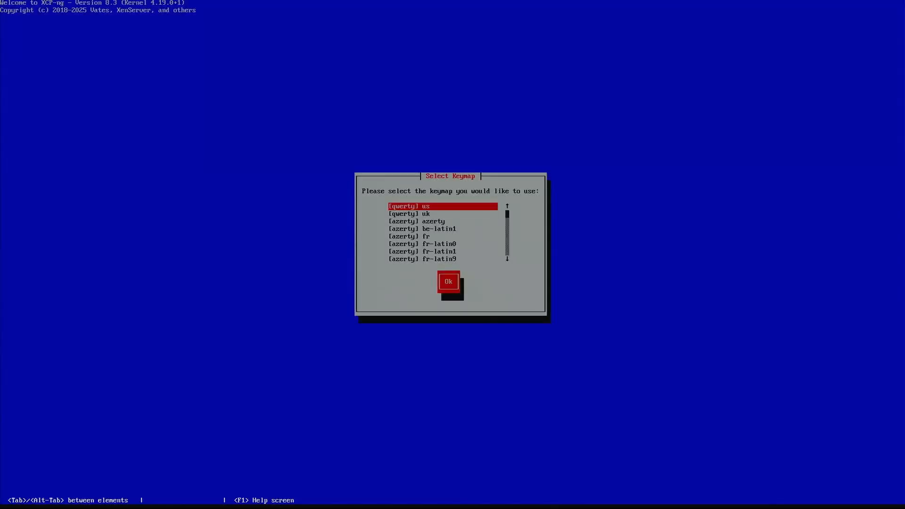
Keep the [qwerty] us keymap, pass the welcome screen, and accept the EUA.
{"action": "key", "text": "Return"}
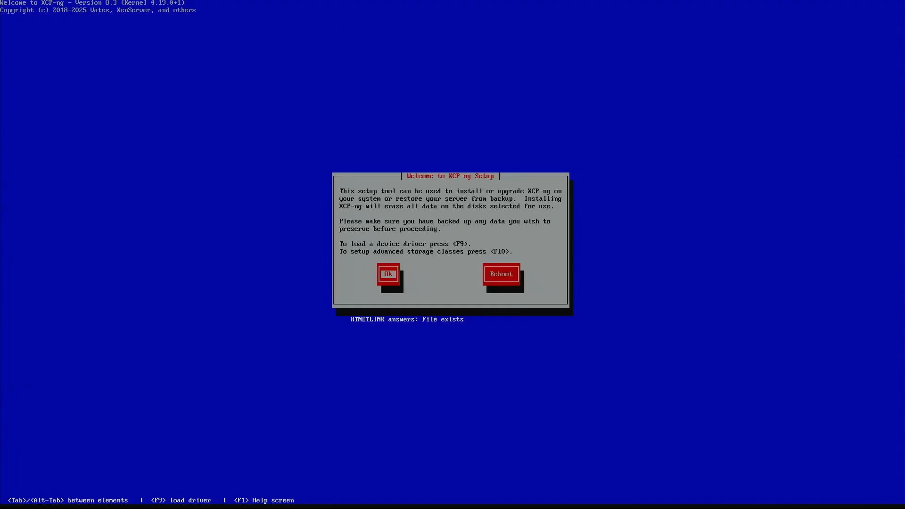
{"action": "key", "text": "Return"}
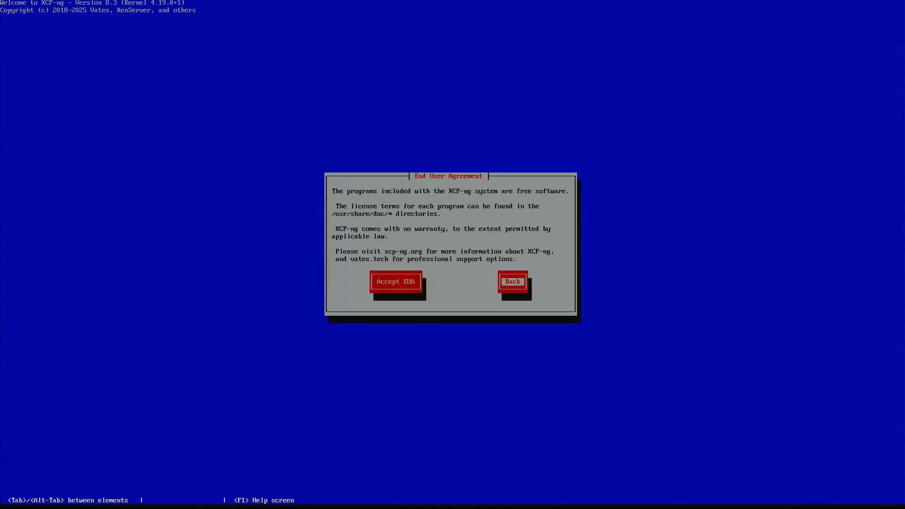
{"action": "key", "text": "Tab"}
{"action": "key", "text": "Return"}
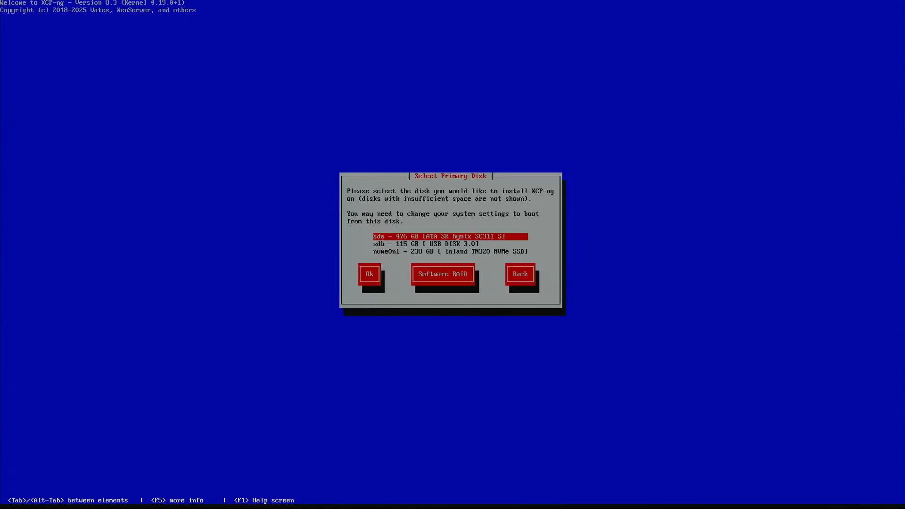
Choose the NVMe SSD nvme0n1 as the primary installation disk.
{"action": "key", "text": "Tab"}
{"action": "key", "text": "Up"}
{"action": "key", "text": "Down"}
{"action": "key", "text": "Down"}
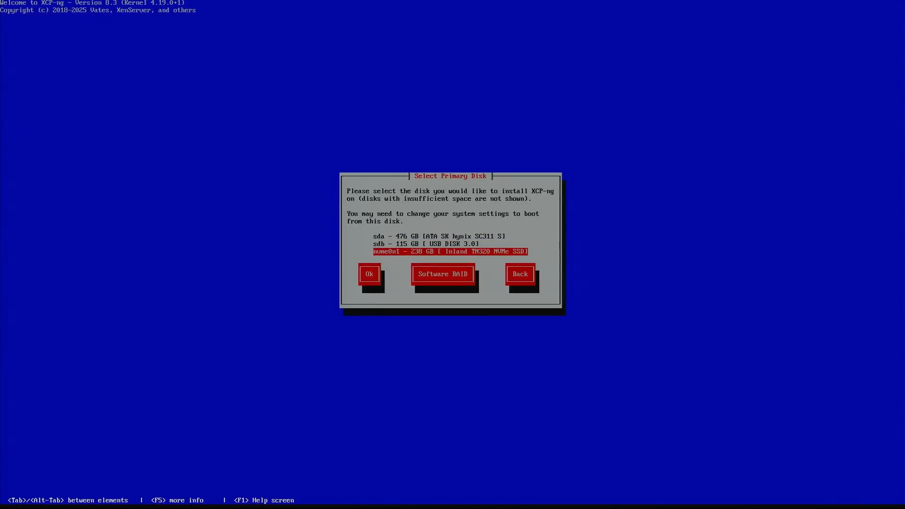
{"action": "key", "text": "Return"}
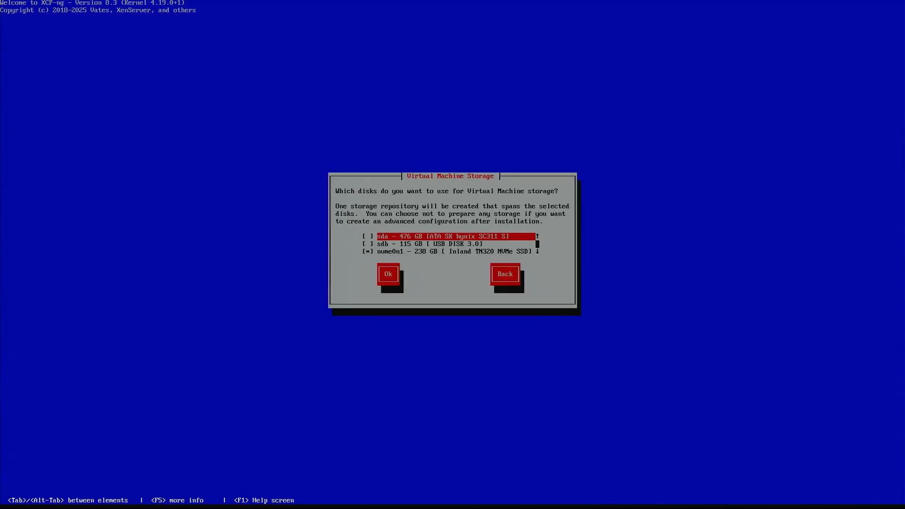
Select only the 476 GB sda disk for VM storage and confirm EXT file-based storage.
{"action": "key", "text": "space"}
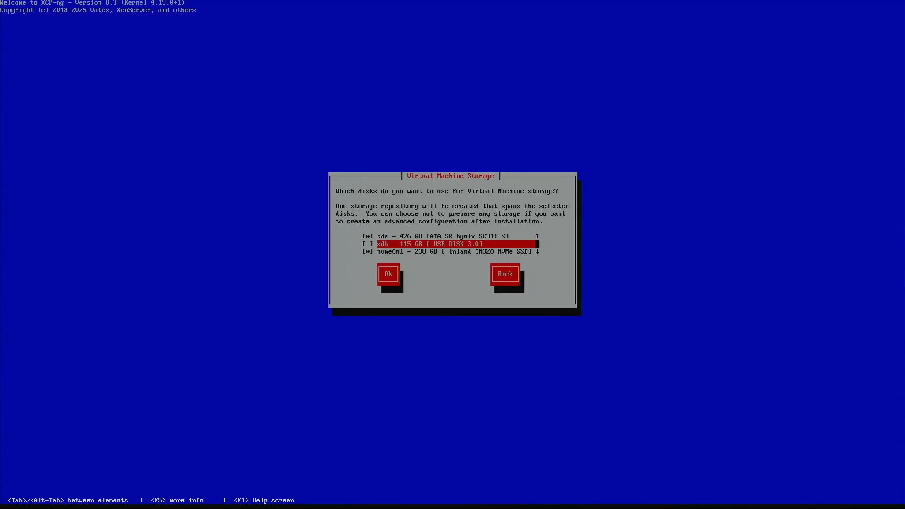
{"action": "key", "text": "Down"}
{"action": "key", "text": "Tab"}
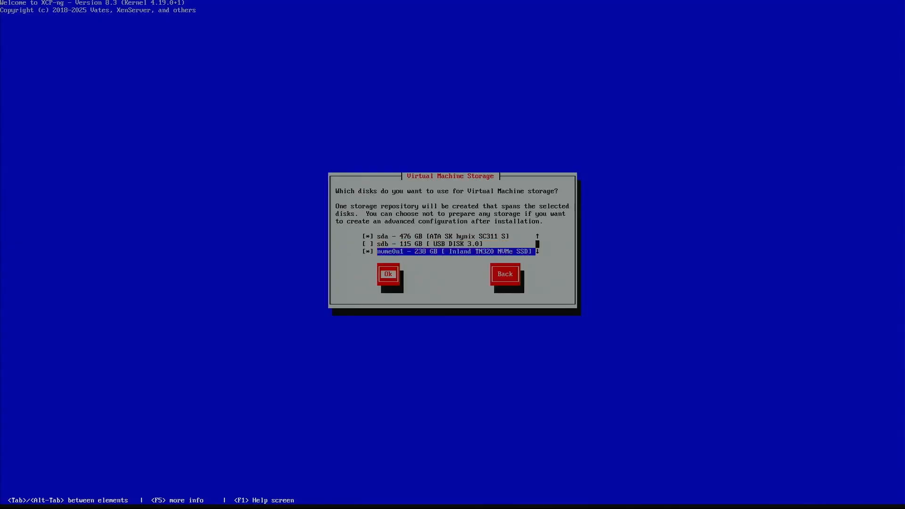
{"action": "key", "text": "Return"}
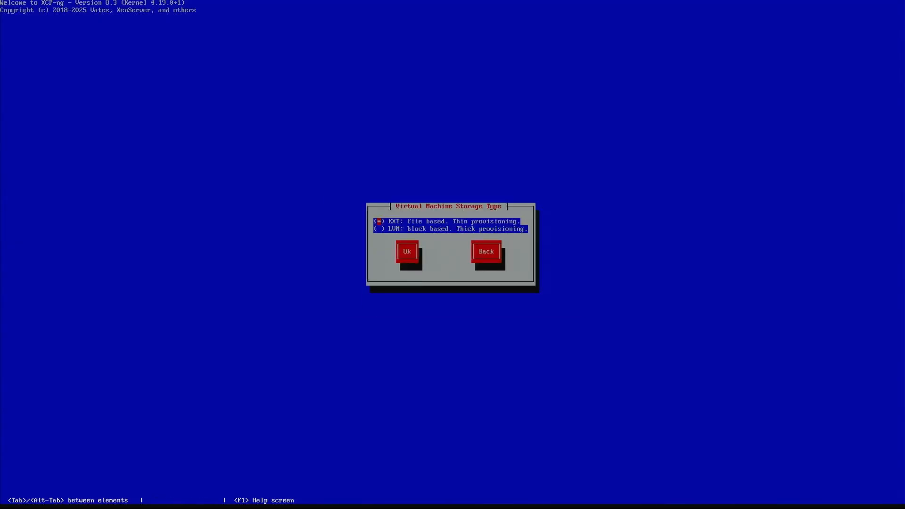
{"action": "key", "text": "Tab"}
{"action": "key", "text": "Tab"}
{"action": "key", "text": "Return"}
{"action": "key", "text": "Down"}
{"action": "key", "text": "Down"}
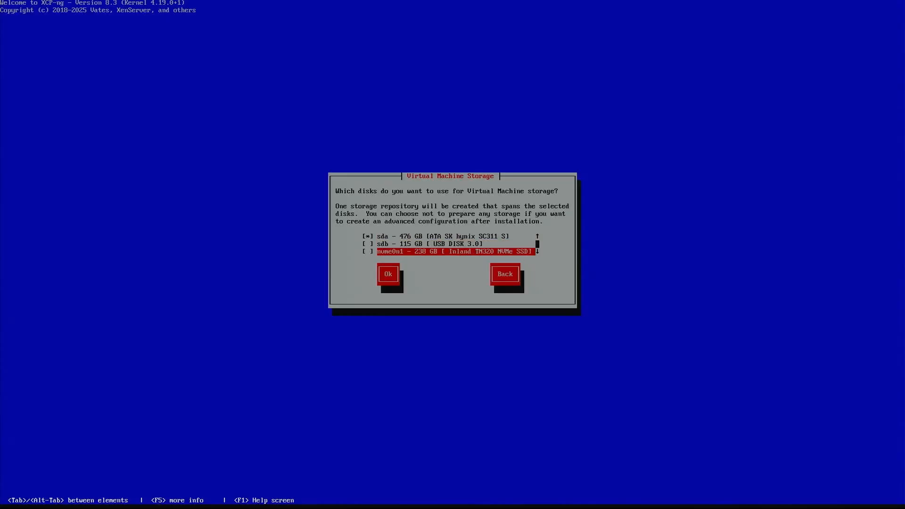
{"action": "key", "text": "Tab"}
{"action": "key", "text": "Return"}
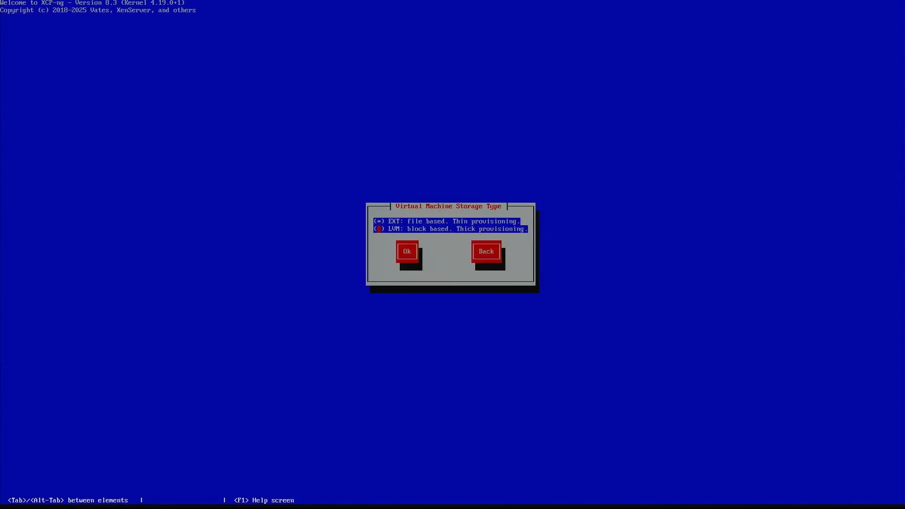
{"action": "key", "text": "Tab"}
{"action": "key", "text": "Return"}
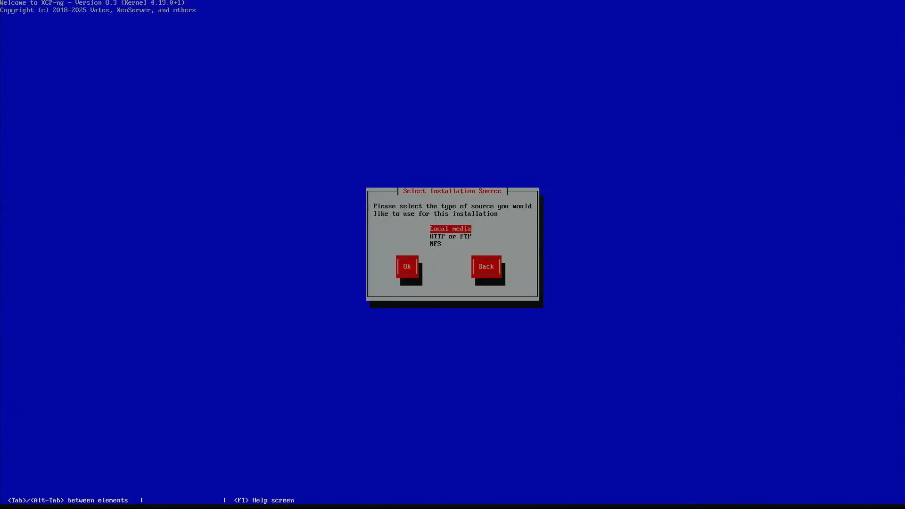
Install from local media, skip media verification, and set the root password.
{"action": "key", "text": "Tab"}
{"action": "key", "text": "Return"}
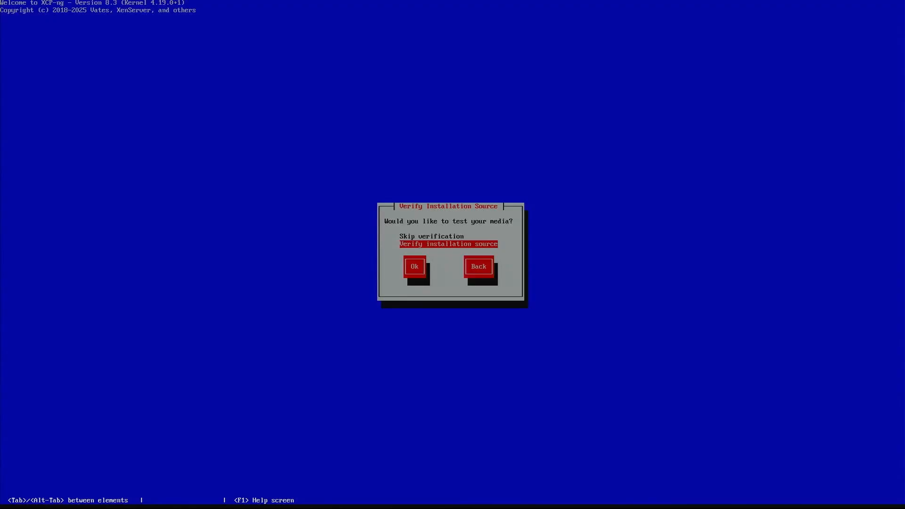
{"action": "key", "text": "Up"}
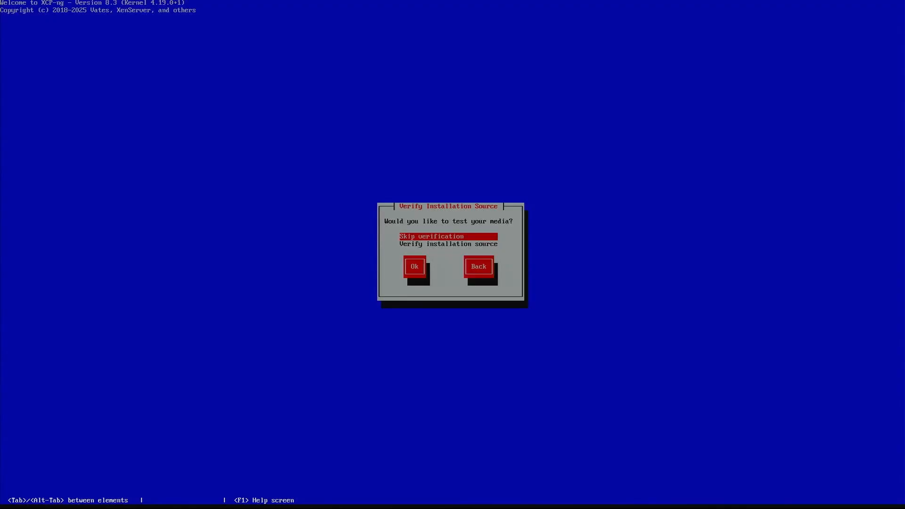
{"action": "key", "text": "Return"}
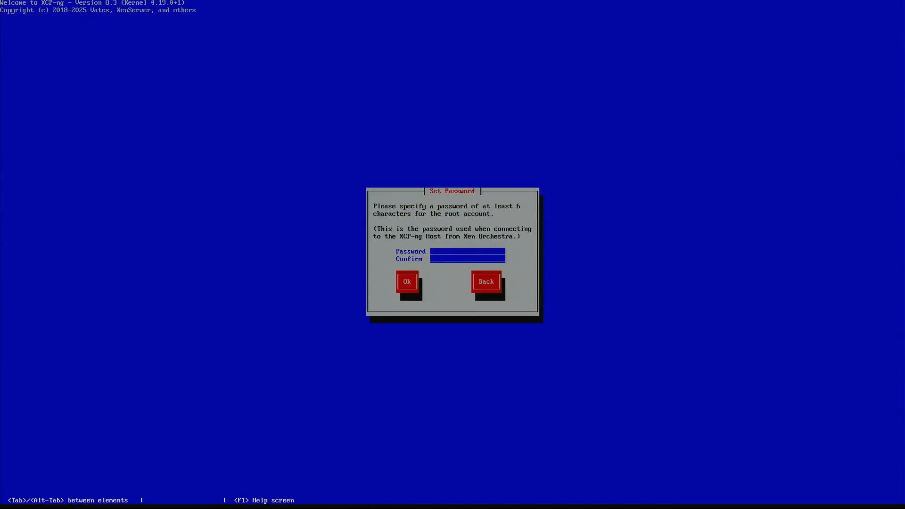
{"action": "type", "text": "*****"}
{"action": "key", "text": "Return"}
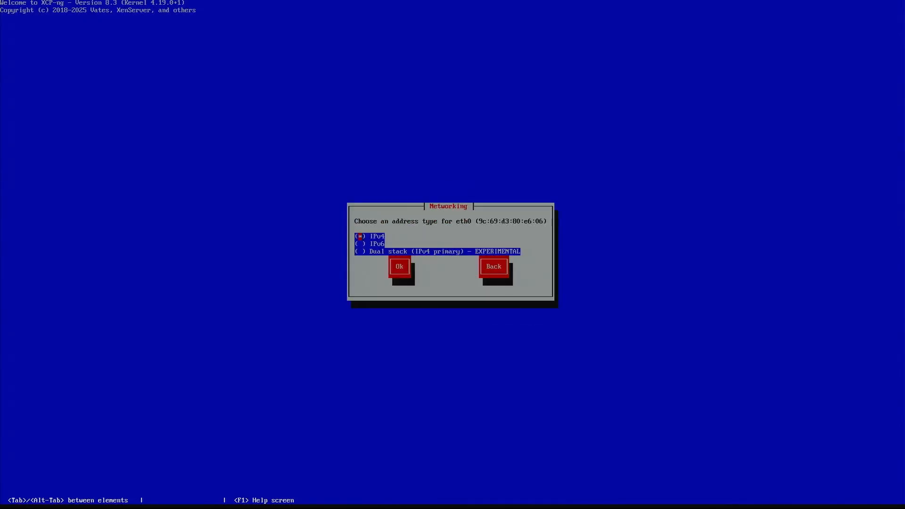
Give the management interface static IP 192.168.0.41, netmask 255.255.255.0, gateway 192.168.0.1.
{"action": "key", "text": "Down"}
{"action": "key", "text": "Down"}
{"action": "key", "text": "Up"}
{"action": "key", "text": "Up"}
{"action": "key", "text": "Down"}
{"action": "key", "text": "Down"}
{"action": "key", "text": "Tab"}
{"action": "key", "text": "Return"}
{"action": "key", "text": "Down"}
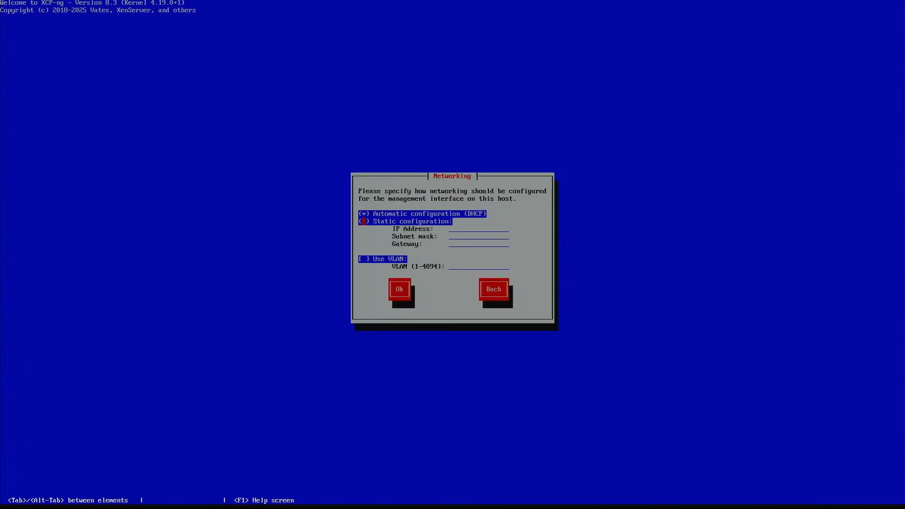
{"action": "key", "text": "space"}
{"action": "type", "text": "192.168.0.41"}
{"action": "key", "text": "Tab"}
{"action": "type", "text": "255.255.255.0"}
{"action": "key", "text": "Tab"}
{"action": "type", "text": "192.168.0.1"}
{"action": "key", "text": "Tab"}
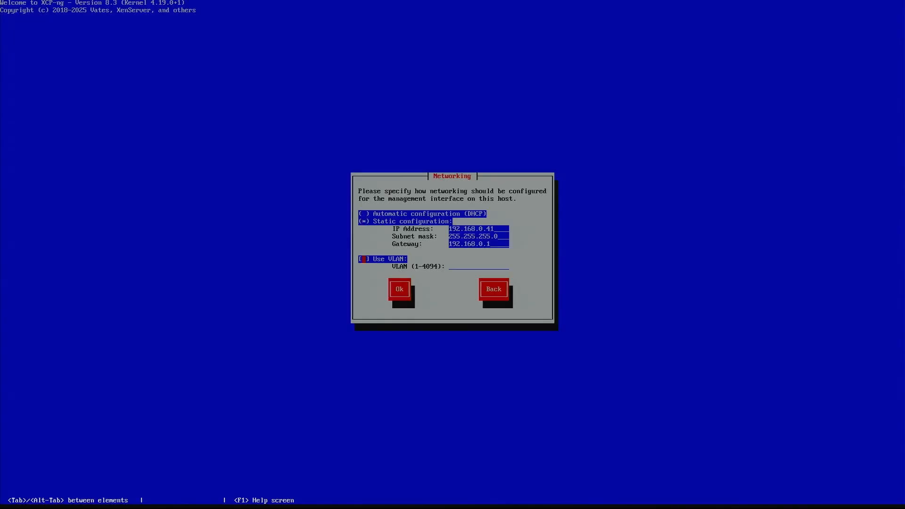
{"action": "key", "text": "Tab"}
{"action": "key", "text": "Return"}
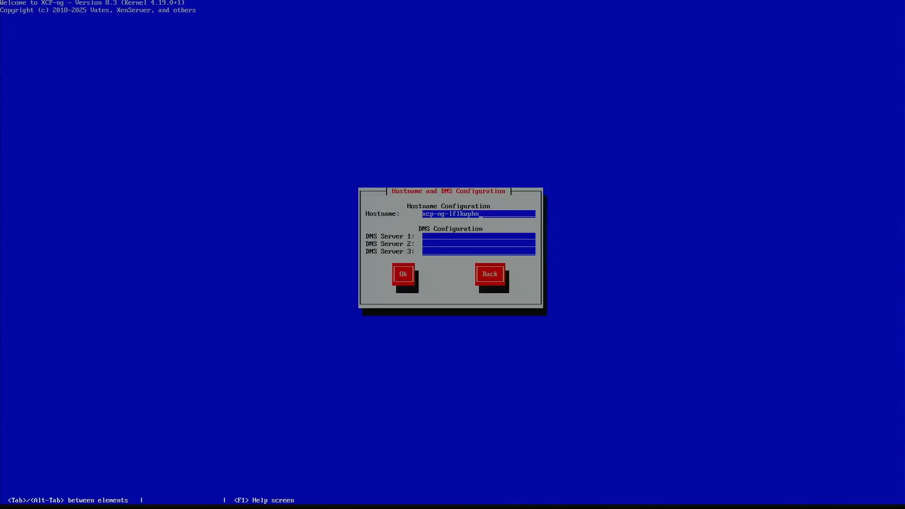
Set hostname rht-xcp01.ravenhawktech.local and DNS server 192.168.0.240.
{"action": "key", "text": "BackSpace"}
{"action": "key", "text": "BackSpace"}
{"action": "key", "text": "BackSpace"}
{"action": "key", "text": "BackSpace"}
{"action": "key", "text": "BackSpace"}
{"action": "key", "text": "BackSpace"}
{"action": "key", "text": "BackSpace"}
{"action": "key", "text": "BackSpace"}
{"action": "key", "text": "BackSpace"}
{"action": "key", "text": "BackSpace"}
{"action": "key", "text": "BackSpace"}
{"action": "key", "text": "BackSpace"}
{"action": "key", "text": "BackSpace"}
{"action": "key", "text": "BackSpace"}
{"action": "key", "text": "BackSpace"}
{"action": "type", "text": "rht-xcp01.ravenhawktech.local"}
{"action": "key", "text": "Tab"}
{"action": "type", "text": "192.168.0.240"}
{"action": "key", "text": "Tab"}
{"action": "key", "text": "Tab"}
{"action": "key", "text": "Tab"}
{"action": "key", "text": "Return"}
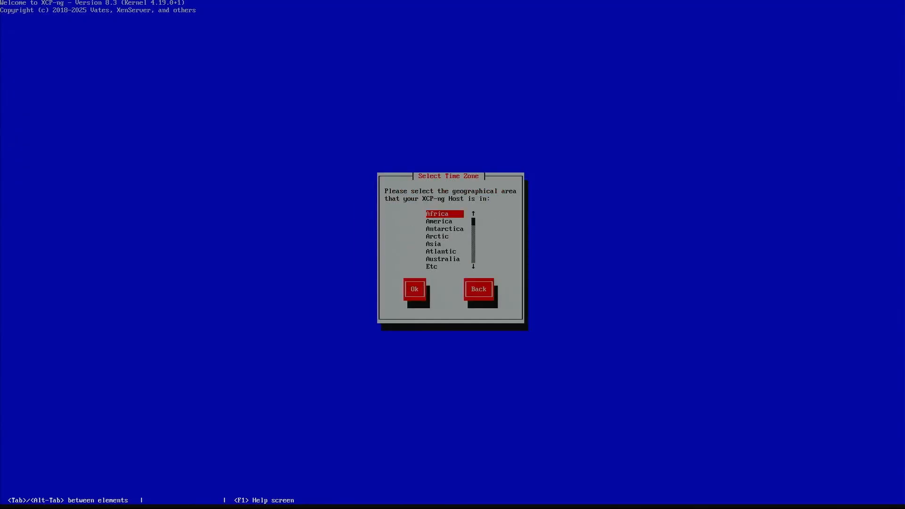
Set the time zone to US / Eastern.
{"action": "key", "text": "Down"}
{"action": "key", "text": "Down"}
{"action": "key", "text": "Down"}
{"action": "key", "text": "Down"}
{"action": "key", "text": "Down"}
{"action": "key", "text": "Down"}
{"action": "key", "text": "Down"}
{"action": "key", "text": "Down"}
{"action": "key", "text": "Down"}
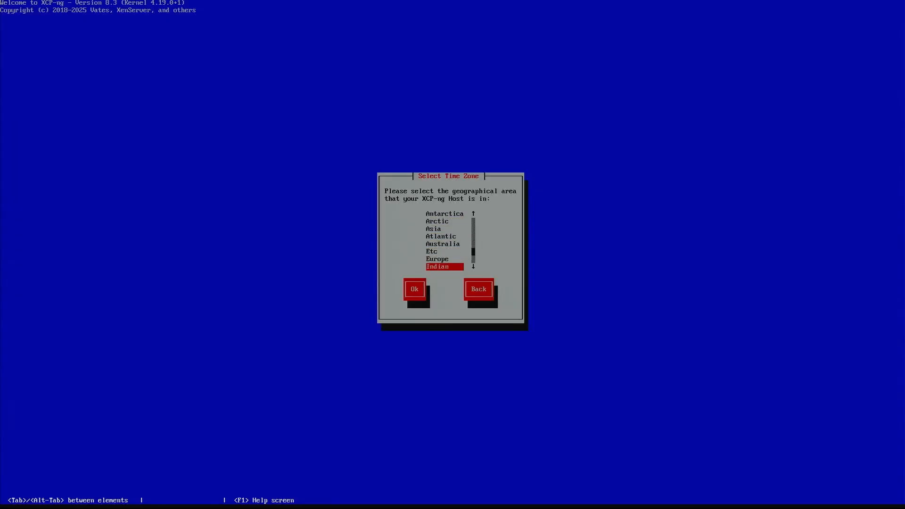
{"action": "key", "text": "Down"}
{"action": "key", "text": "Down"}
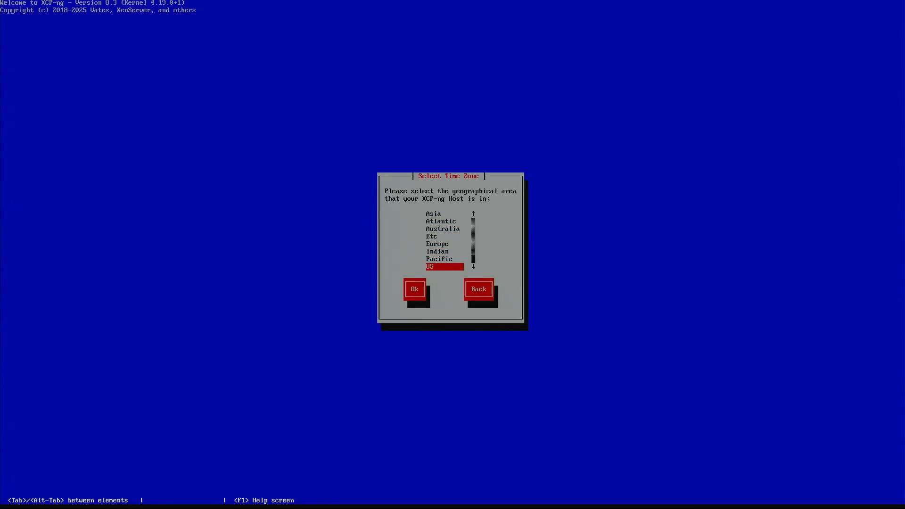
{"action": "key", "text": "Tab"}
{"action": "key", "text": "Return"}
{"action": "key", "text": "Down"}
{"action": "key", "text": "Down"}
{"action": "key", "text": "Down"}
{"action": "key", "text": "Down"}
{"action": "key", "text": "Down"}
{"action": "key", "text": "Down"}
{"action": "key", "text": "Down"}
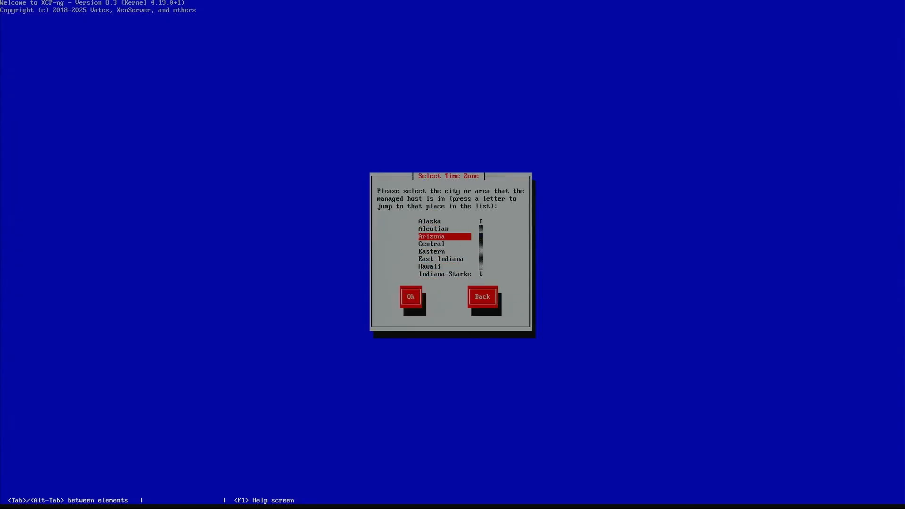
{"action": "key", "text": "Down"}
{"action": "key", "text": "Up"}
{"action": "key", "text": "Up"}
{"action": "key", "text": "Up"}
{"action": "key", "text": "Up"}
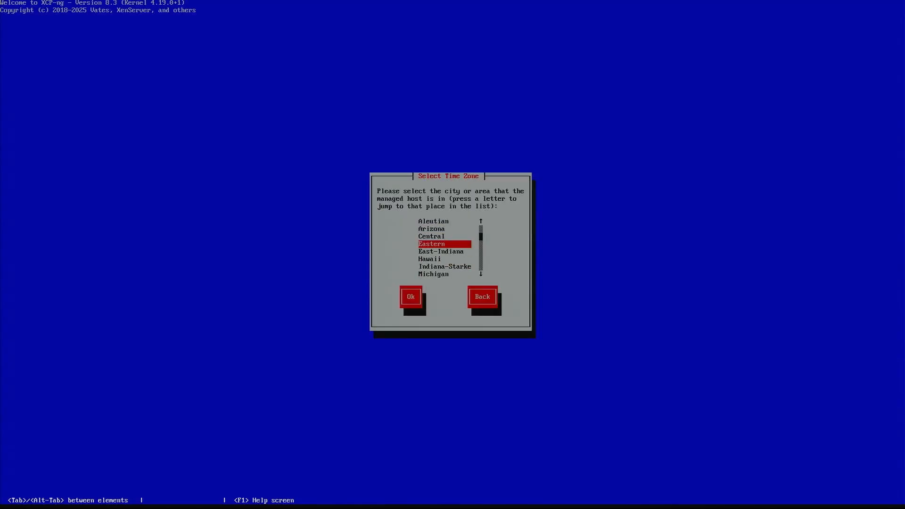
{"action": "key", "text": "Tab"}
{"action": "key", "text": "Return"}
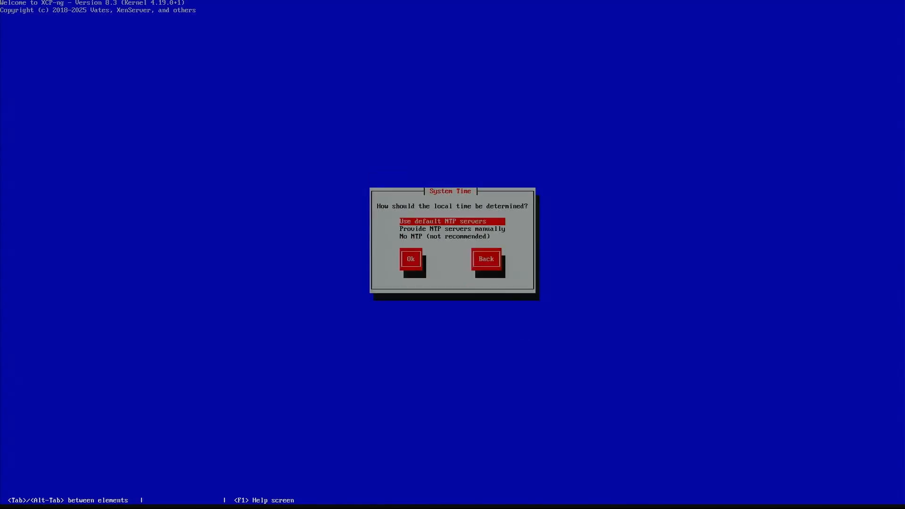
Keep the default NTP servers and focus the Install XCP-ng option.
{"action": "key", "text": "Tab"}
{"action": "key", "text": "Return"}
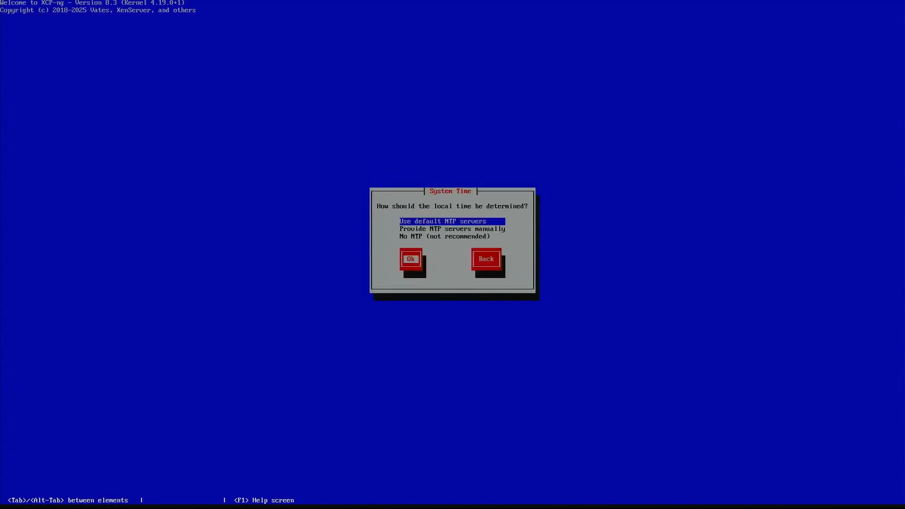
{"action": "key", "text": "Tab"}
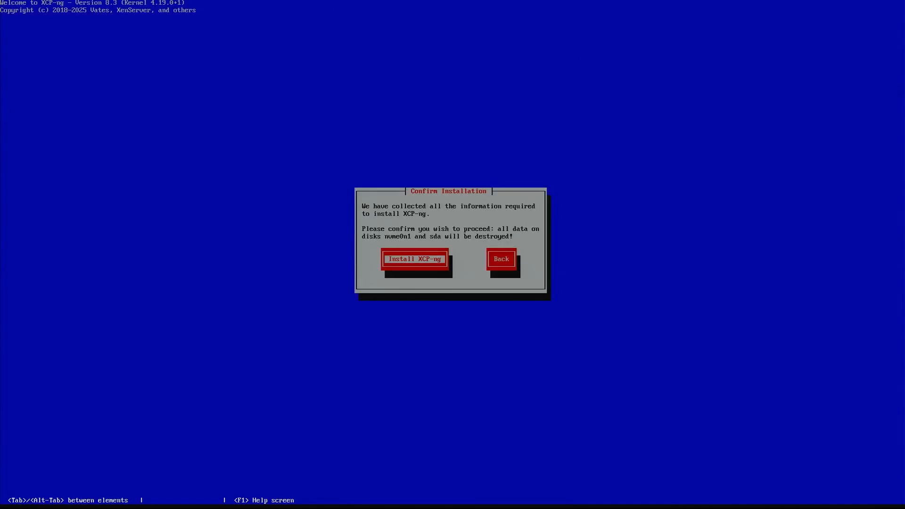
Start the install onto nvme0n1 and sda, then reboot at Installation Complete.
{"action": "key", "text": "Return"}
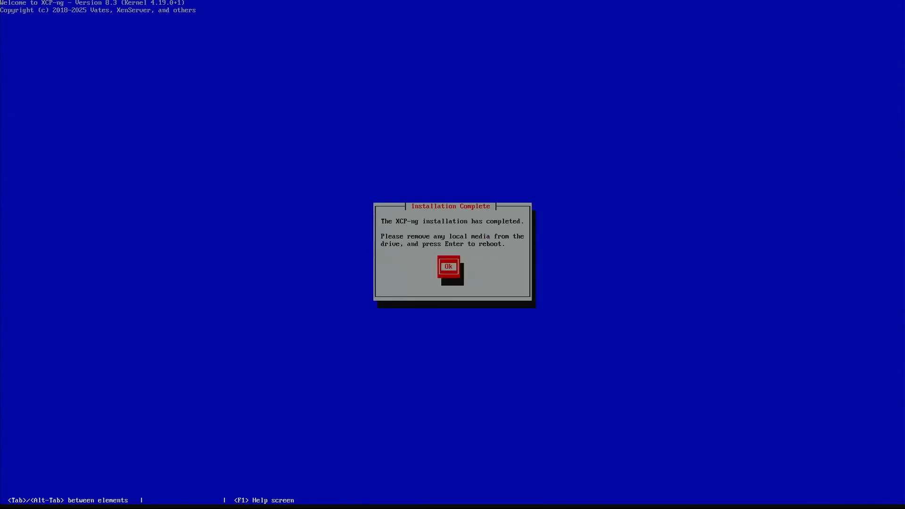
{"action": "key", "text": "Return"}
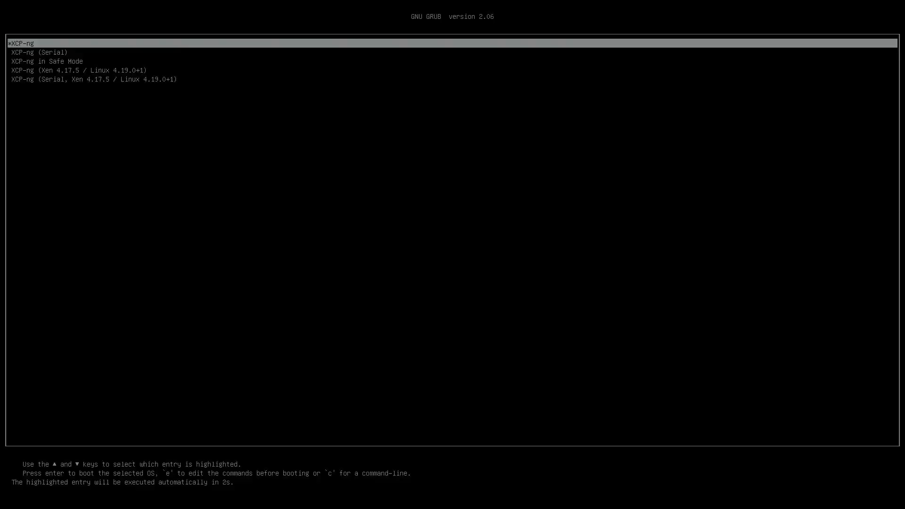
Halt the GRUB countdown and boot the first, standard XCP-ng entry.
{"action": "key", "text": "Down"}
{"action": "key", "text": "Down"}
{"action": "key", "text": "Down"}
{"action": "key", "text": "Down"}
{"action": "key", "text": "Up"}
{"action": "key", "text": "Up"}
{"action": "key", "text": "Up"}
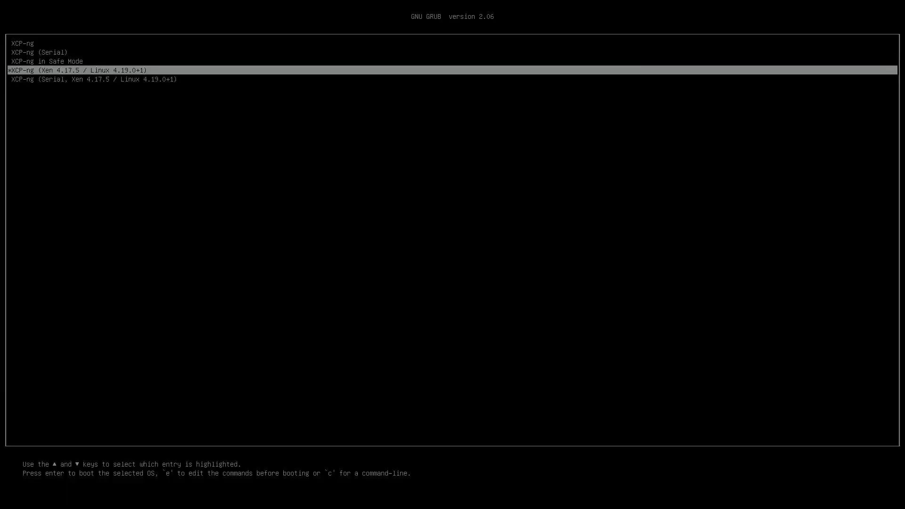
{"action": "key", "text": "Up"}
{"action": "key", "text": "Return"}
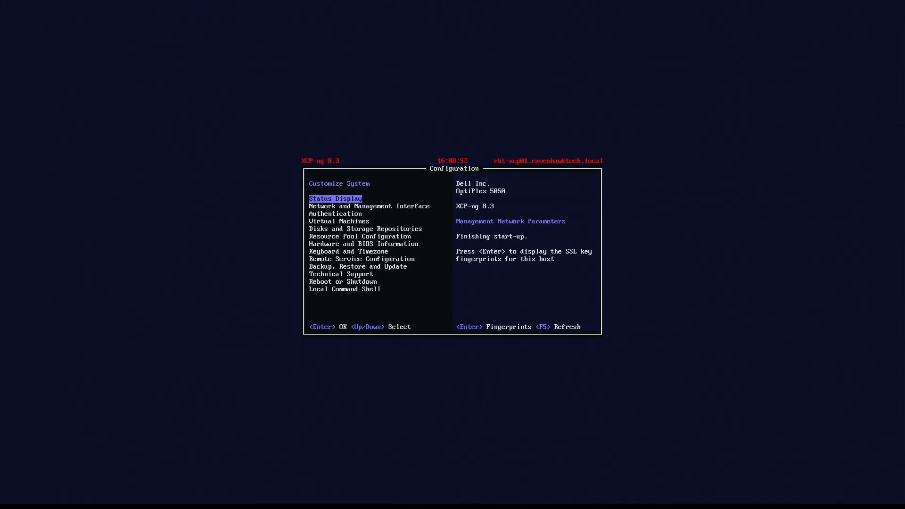
Review xsconsole pages: management network at 192.168.0.41, authentication, VMs, disks, hardware, remote services, backup.
{"action": "key", "text": "Down"}
{"action": "key", "text": "Down"}
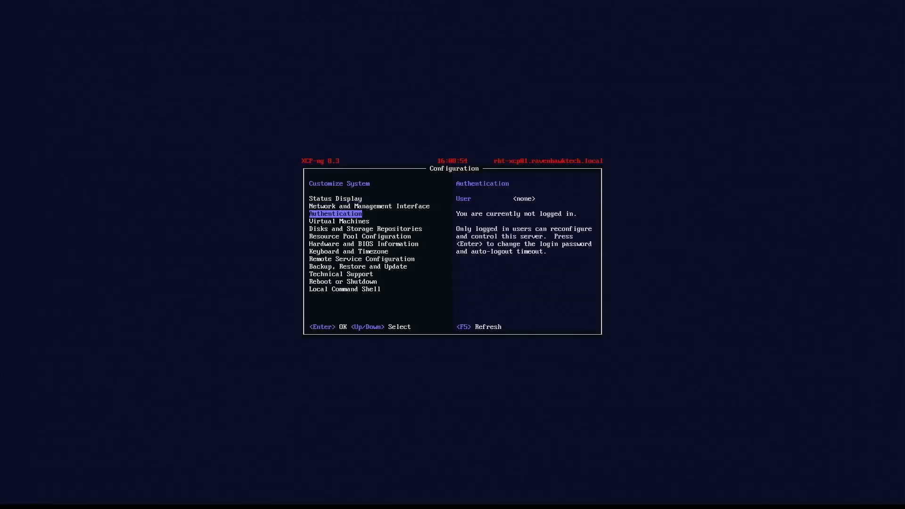
{"action": "key", "text": "Up"}
{"action": "key", "text": "Up"}
{"action": "key", "text": "Down"}
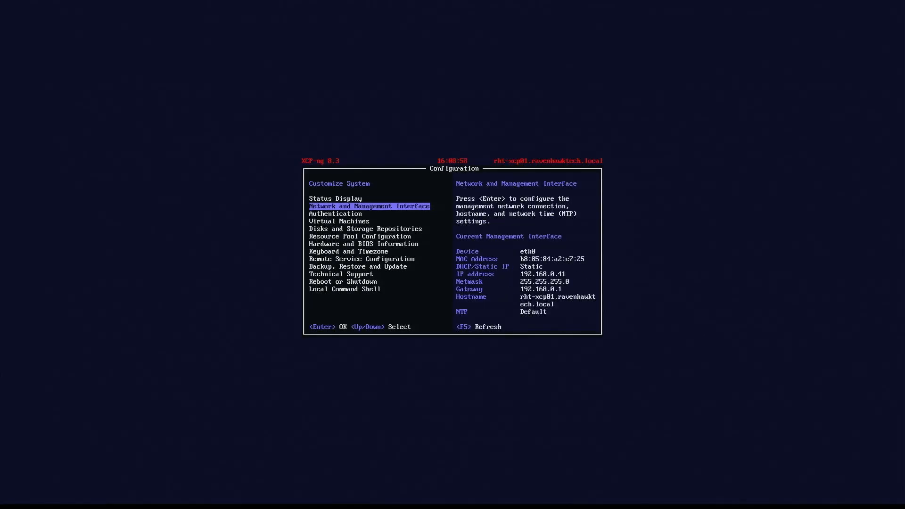
{"action": "key", "text": "Down"}
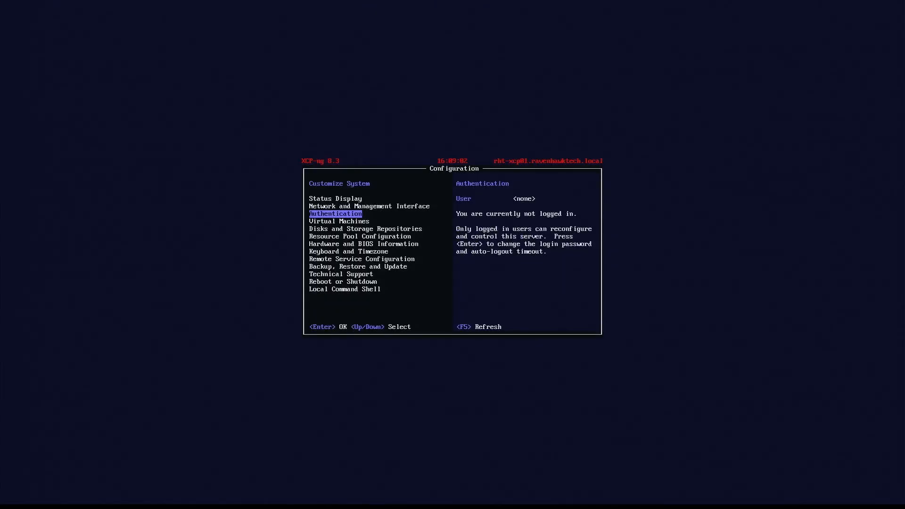
{"action": "key", "text": "Down"}
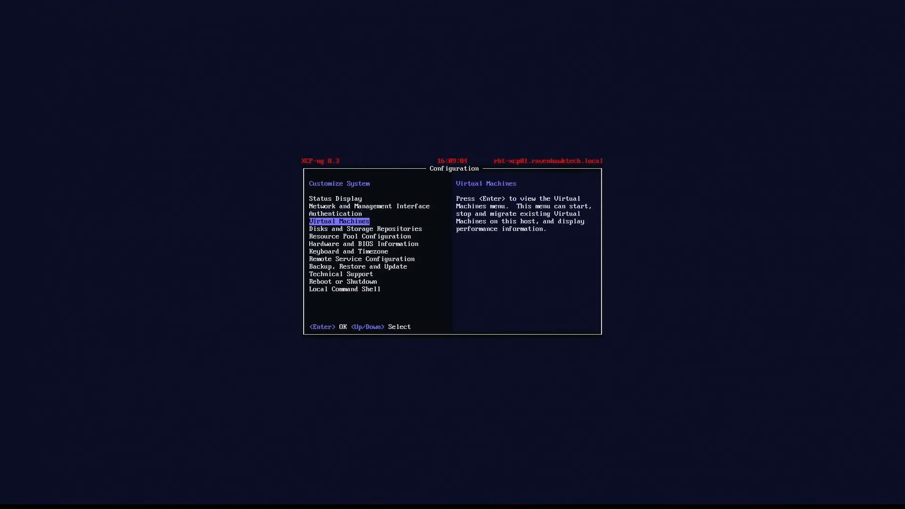
{"action": "key", "text": "Up"}
{"action": "key", "text": "Down"}
{"action": "key", "text": "Down"}
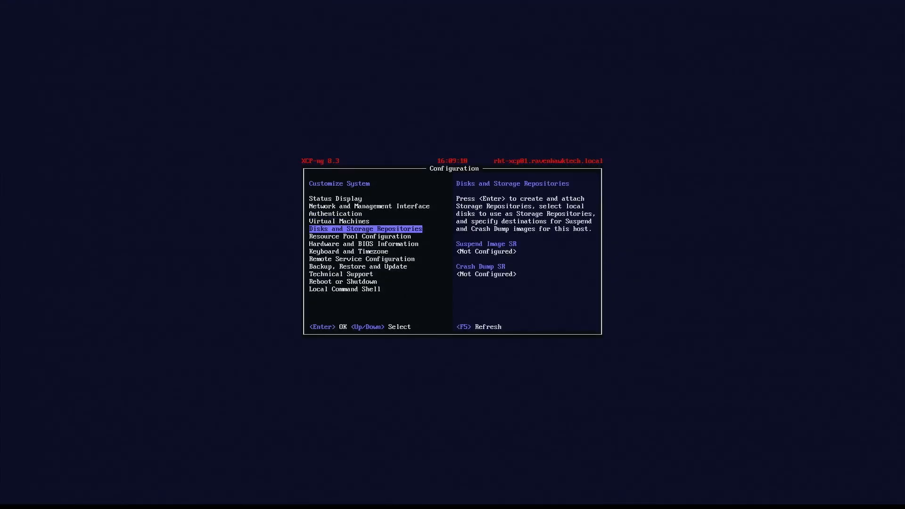
{"action": "key", "text": "Down"}
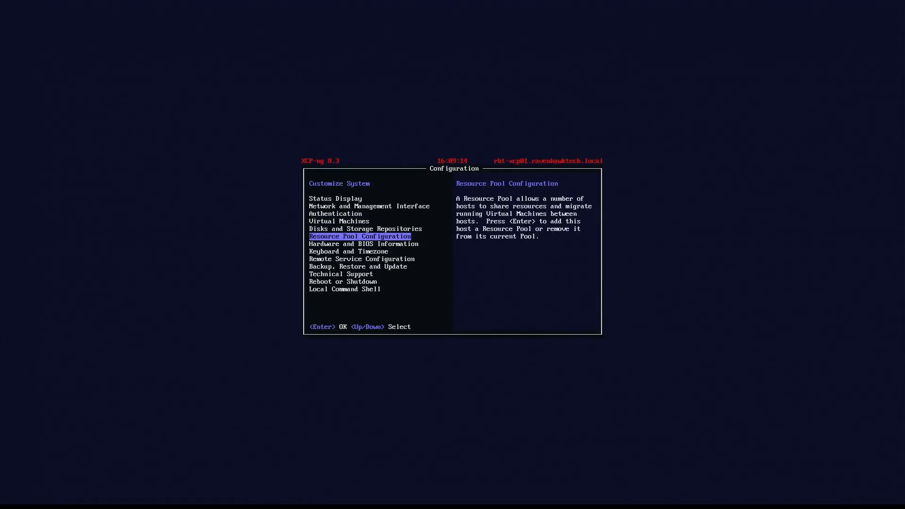
{"action": "key", "text": "Down"}
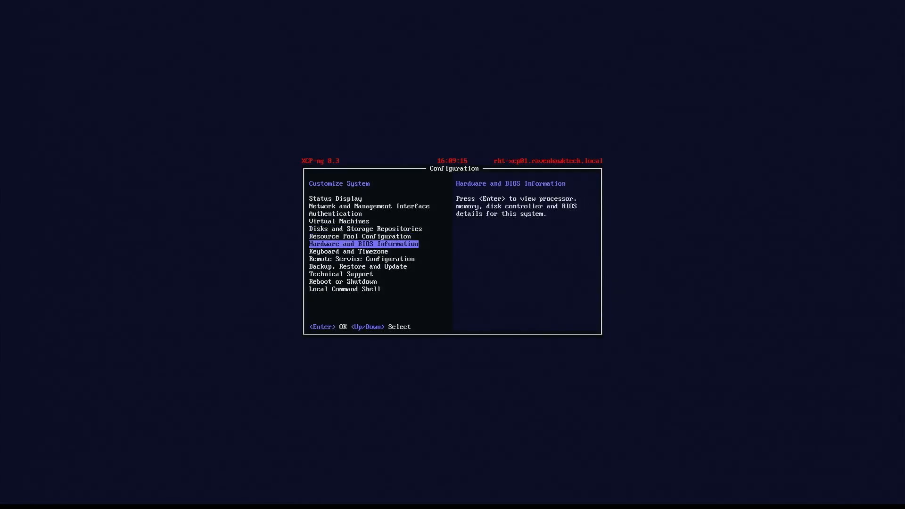
{"action": "key", "text": "Down"}
{"action": "key", "text": "Down"}
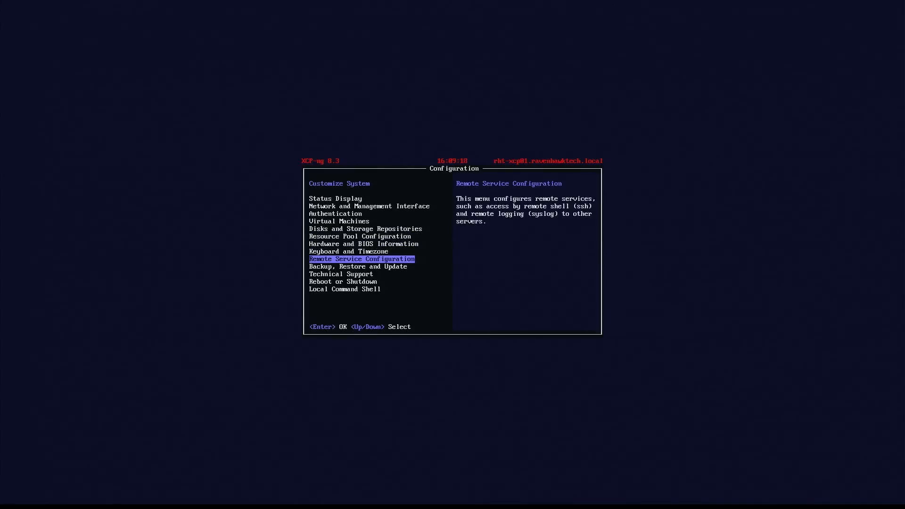
{"action": "key", "text": "Down"}
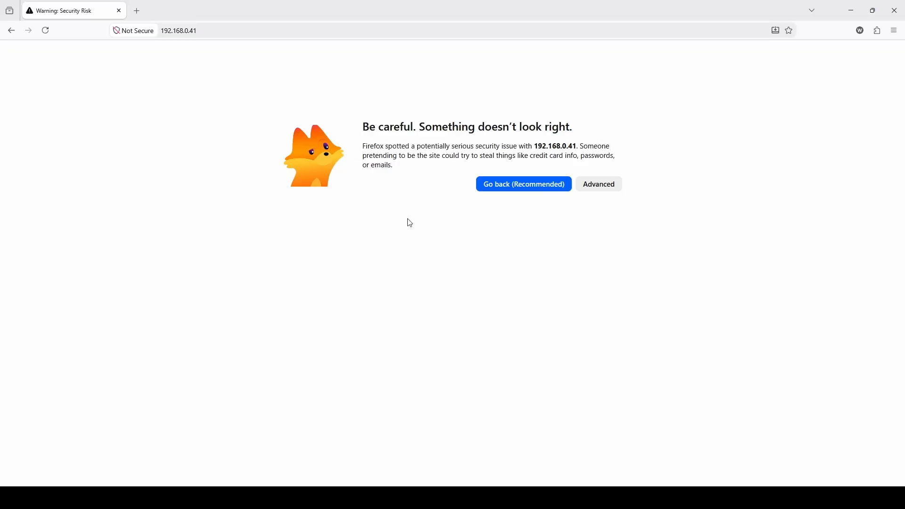
Use Advanced to proceed past the certificate warning to 192.168.0.41.
{"action": "left_click", "coordinate": [601, 185]}
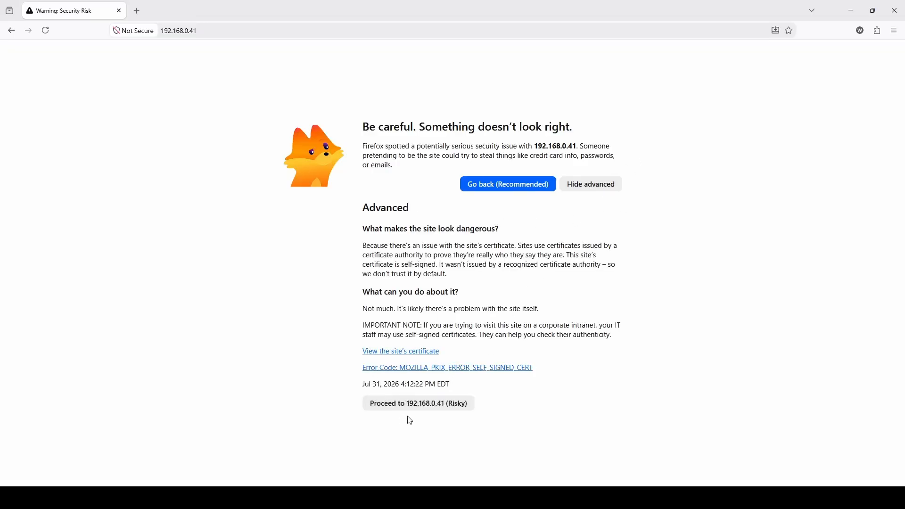
{"action": "left_click", "coordinate": [417, 408]}
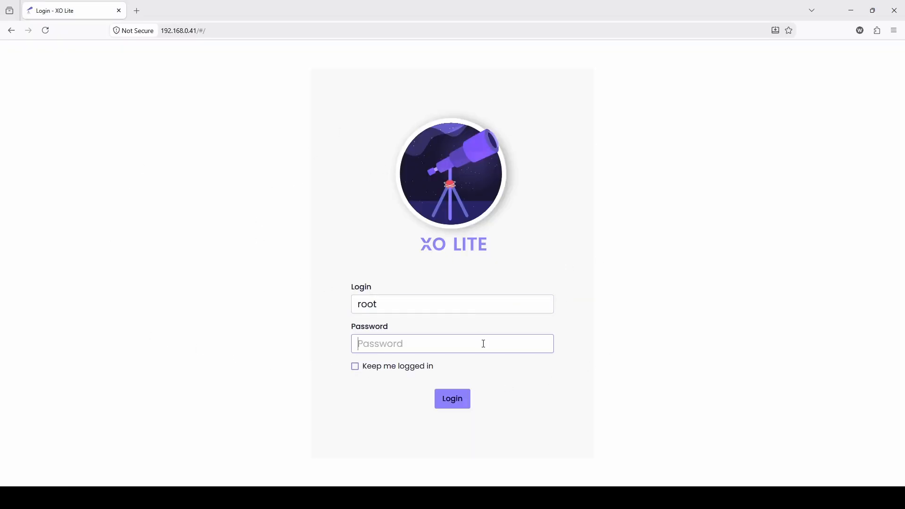
Log in to XO Lite as root with the host password, correcting a mistyped entry.
{"action": "type", "text": "•••••"}
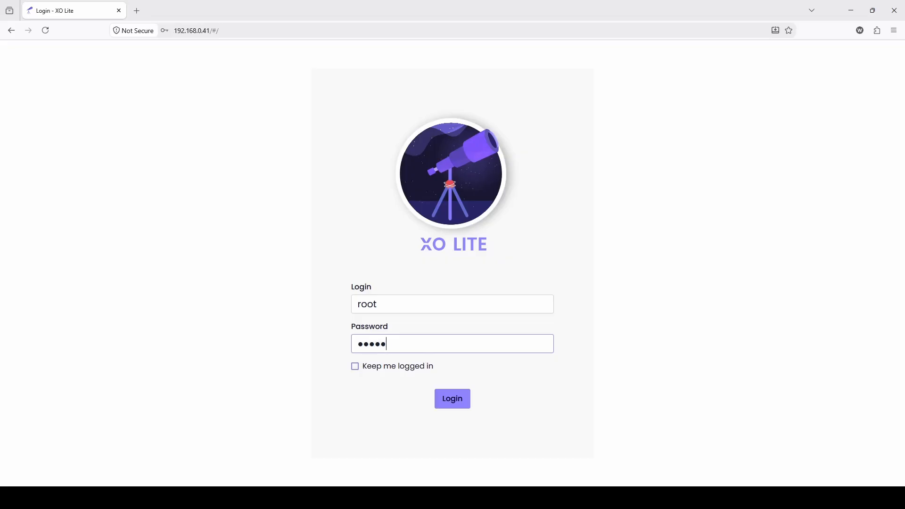
{"action": "key", "text": "BackSpace"}
{"action": "key", "text": "BackSpace"}
{"action": "key", "text": "BackSpace"}
{"action": "key", "text": "BackSpace"}
{"action": "key", "text": "BackSpace"}
{"action": "type", "text": "••••••••••••"}
{"action": "key", "text": "Return"}
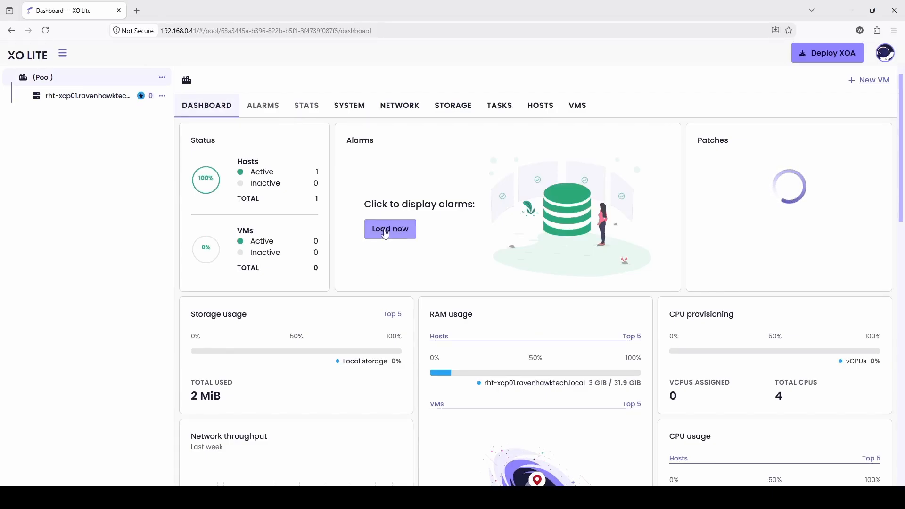
Look through the pool's Hosts, VMs, System and Network tabs, then go back to Dashboard.
{"action": "left_click", "coordinate": [550, 107]}
{"action": "left_click", "coordinate": [583, 105]}
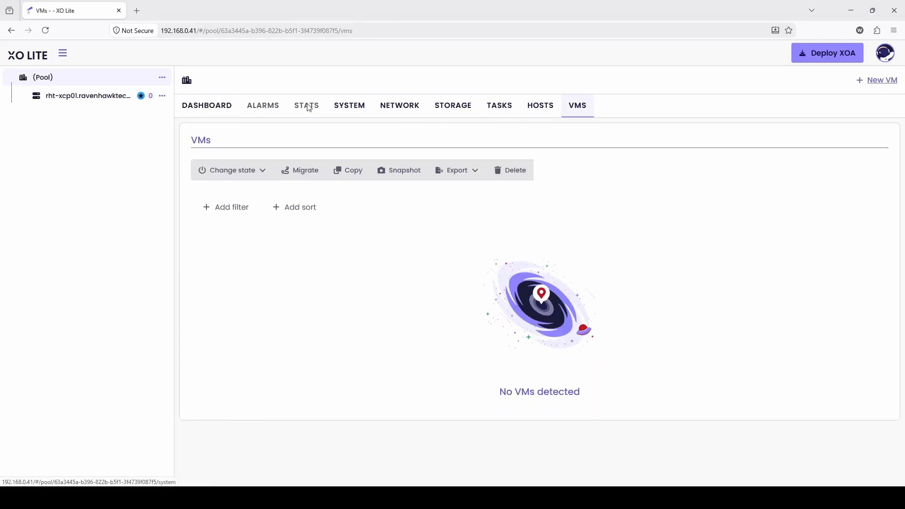
{"action": "left_click", "coordinate": [349, 116]}
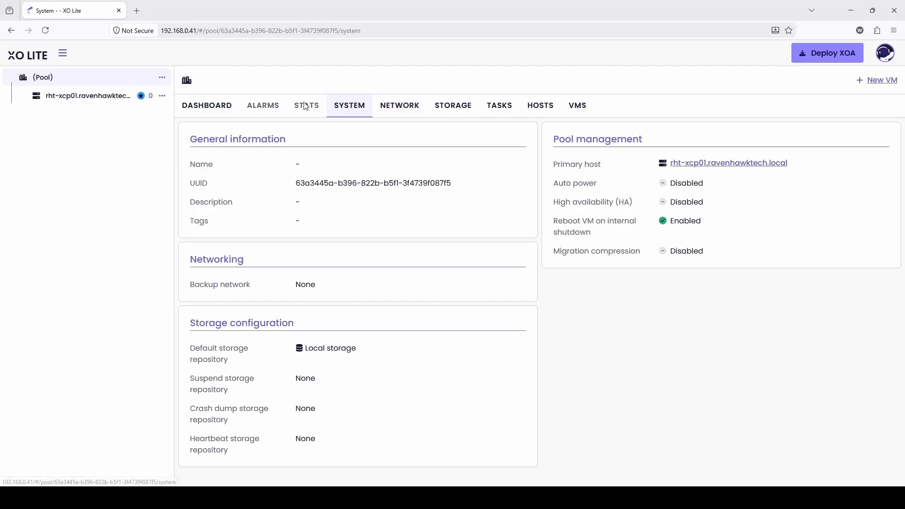
{"action": "left_click", "coordinate": [399, 113]}
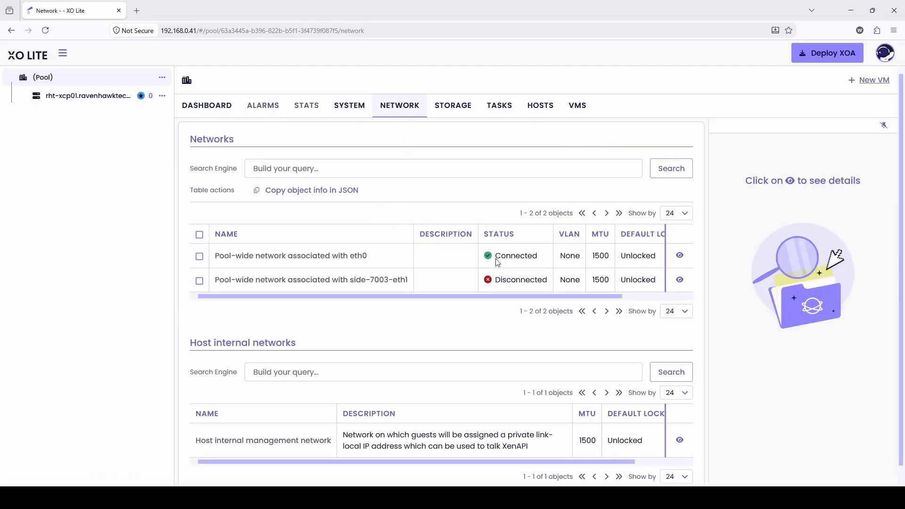
{"action": "scroll", "coordinate": [490, 283], "scroll_direction": "down", "scroll_amount": 1}
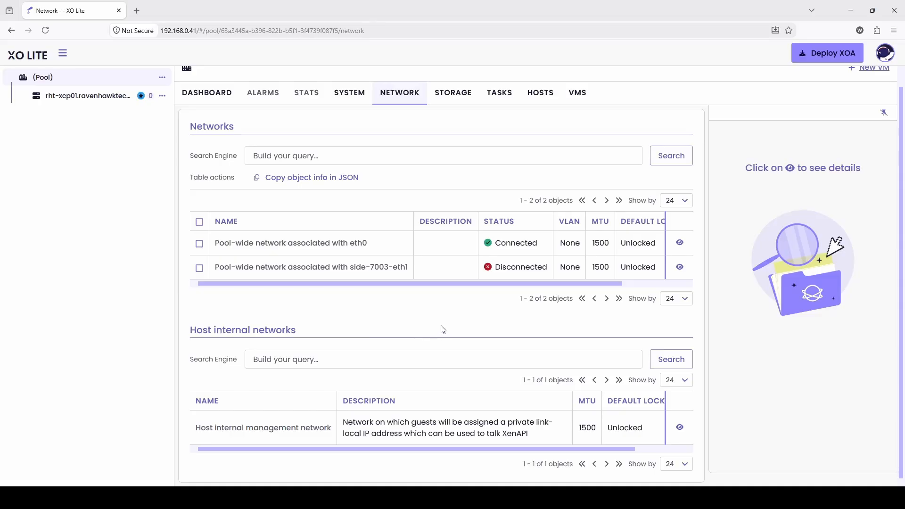
{"action": "scroll", "coordinate": [424, 311], "scroll_direction": "up", "scroll_amount": 1}
{"action": "left_click", "coordinate": [212, 113]}
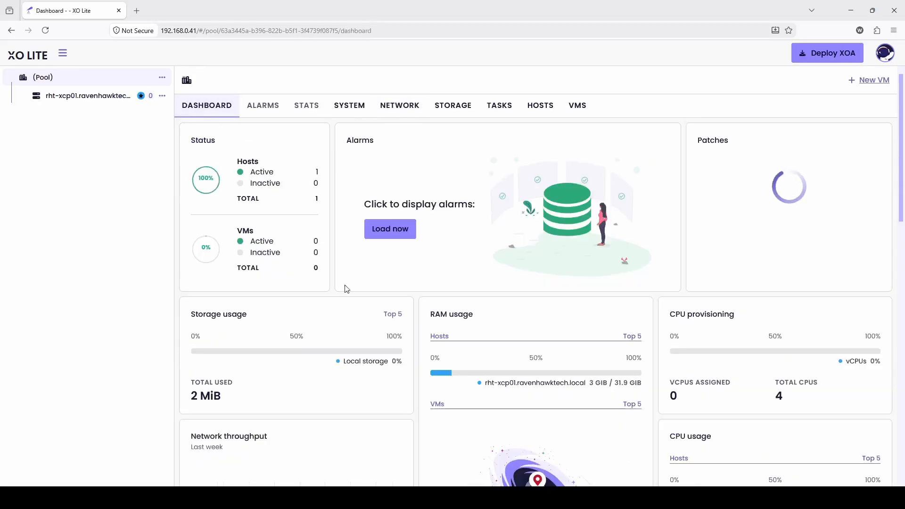
On the Deploy XOA form, choose Local storage, the eth0 pool-wide network, and NTP server time.nist.gov.
{"action": "left_click", "coordinate": [835, 55]}
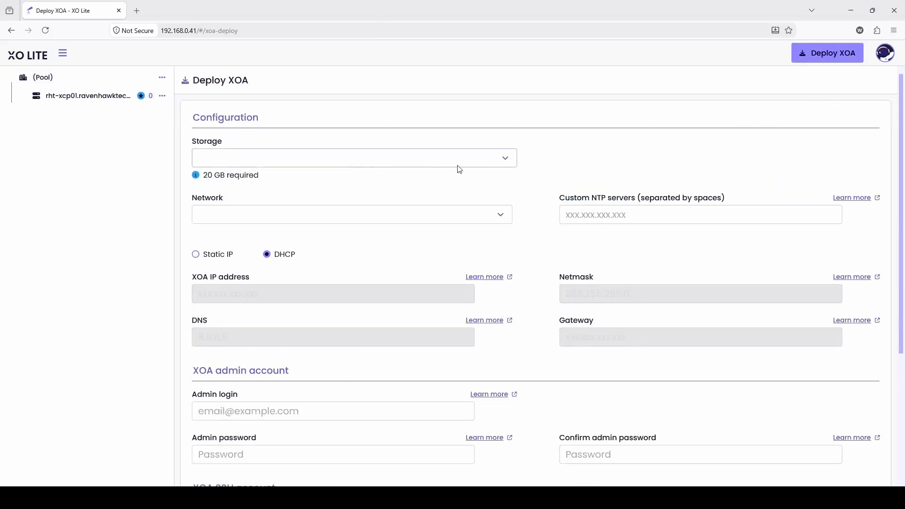
{"action": "left_click", "coordinate": [513, 155]}
{"action": "left_click", "coordinate": [312, 185]}
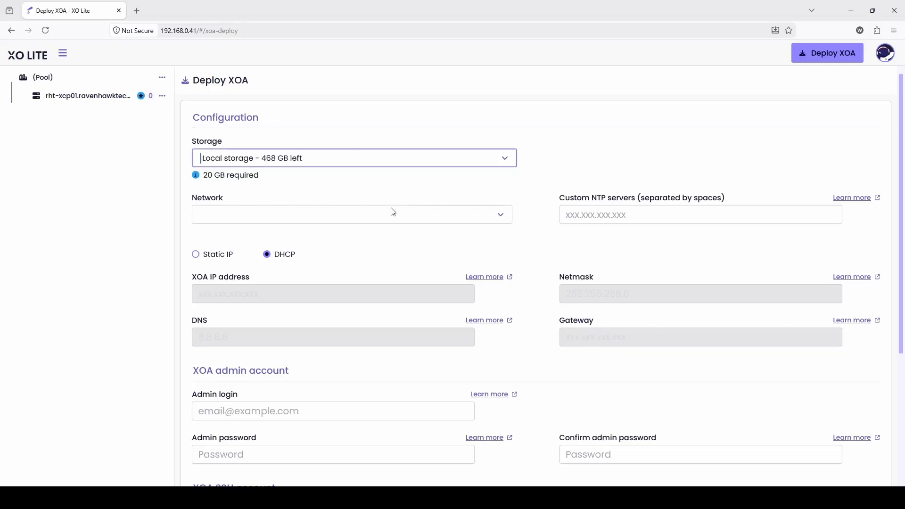
{"action": "left_click", "coordinate": [502, 221]}
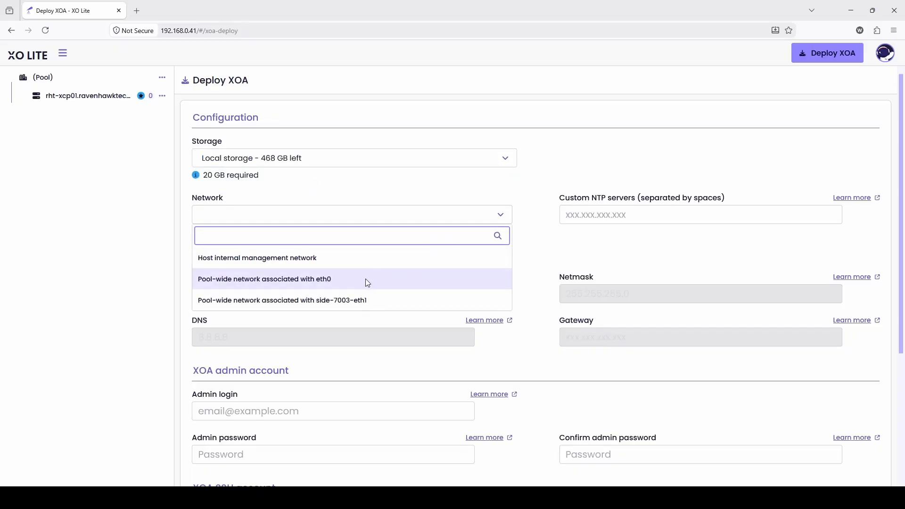
{"action": "left_click", "coordinate": [314, 283]}
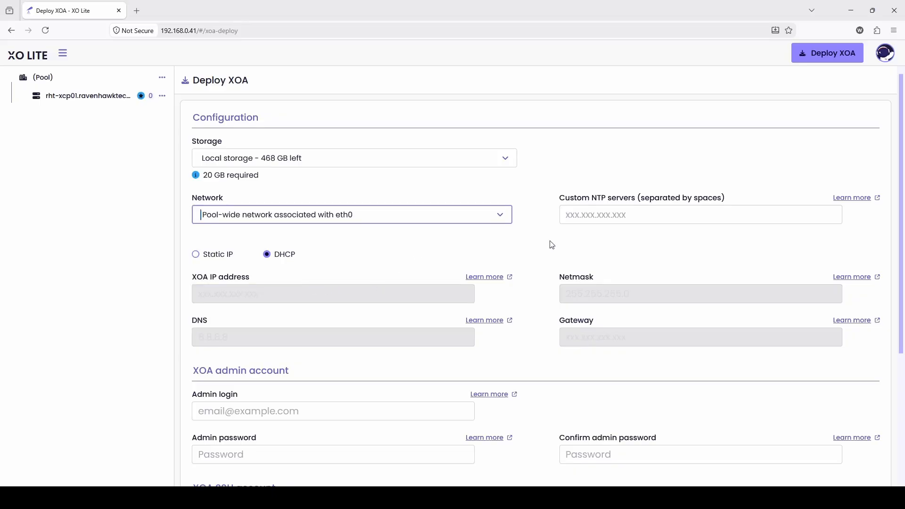
{"action": "left_click", "coordinate": [618, 219]}
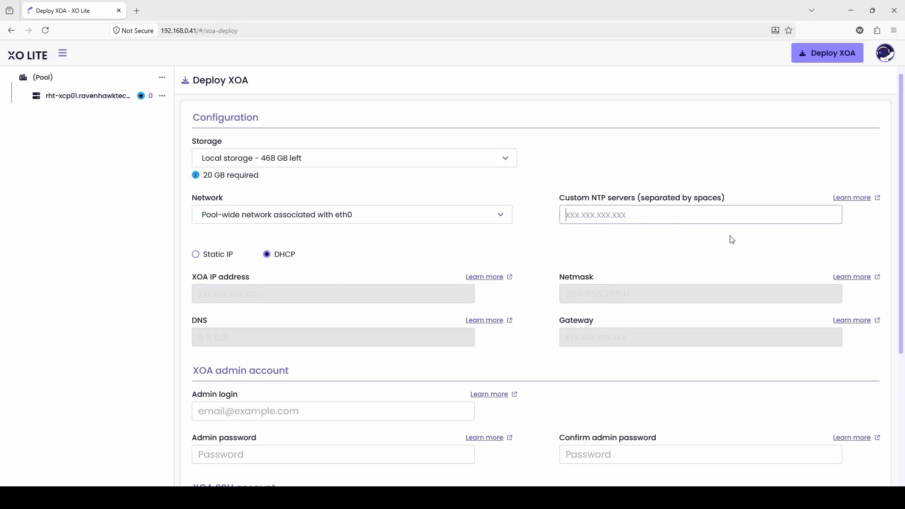
{"action": "type", "text": "time.nist.gov"}
Switch the appliance to a static IP and set its address to 192.168.0.40.
{"action": "left_click", "coordinate": [220, 258]}
{"action": "left_click", "coordinate": [234, 294]}
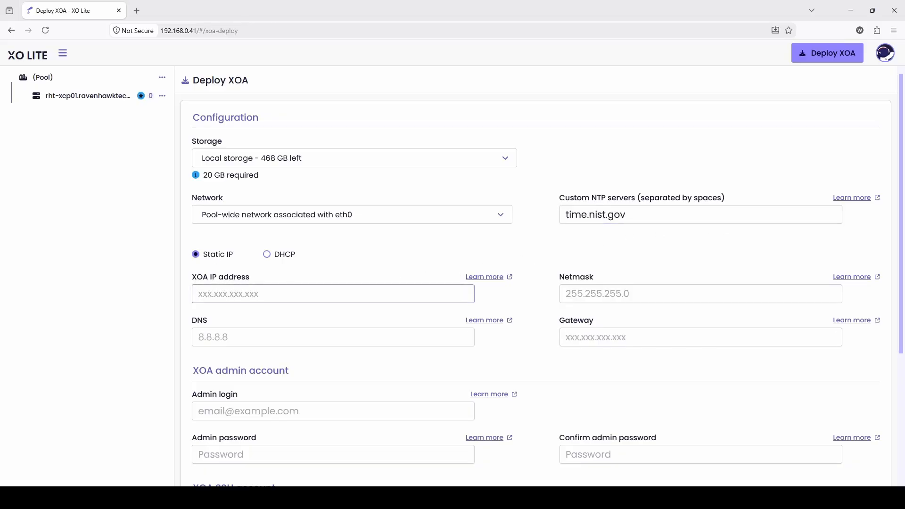
{"action": "type", "text": "192.168.0.40"}
{"action": "key", "text": "Tab"}
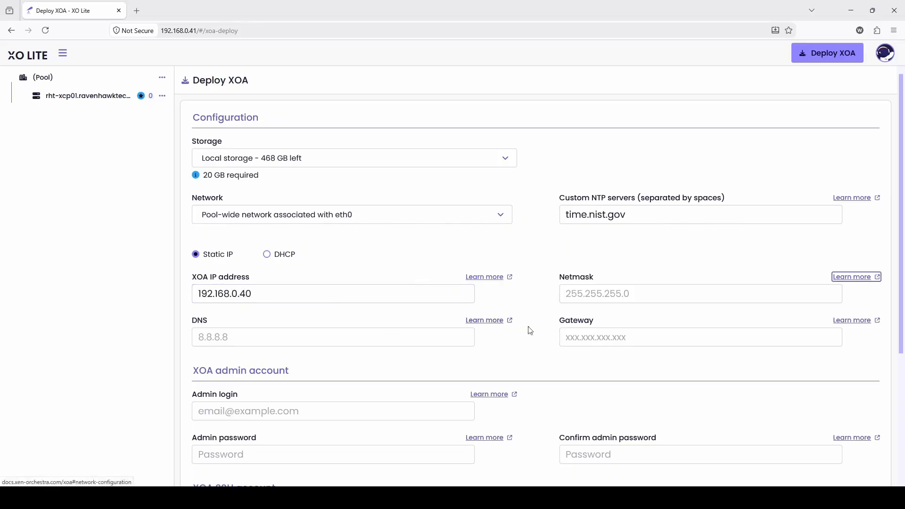
Set netmask 255.255.255.0 and DNS server 192.168.0.240.
{"action": "left_click", "coordinate": [582, 295]}
{"action": "type", "text": "255.255.255.0"}
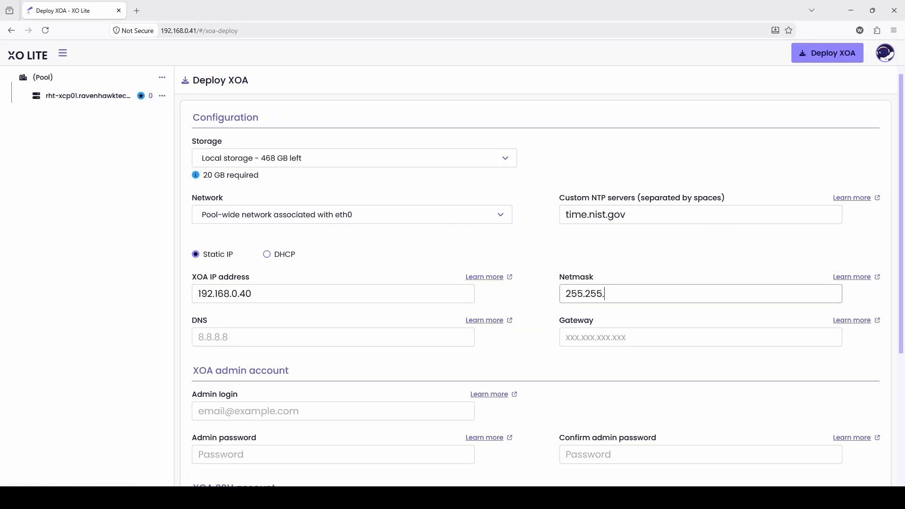
{"action": "key", "text": "Tab"}
{"action": "left_click", "coordinate": [242, 337]}
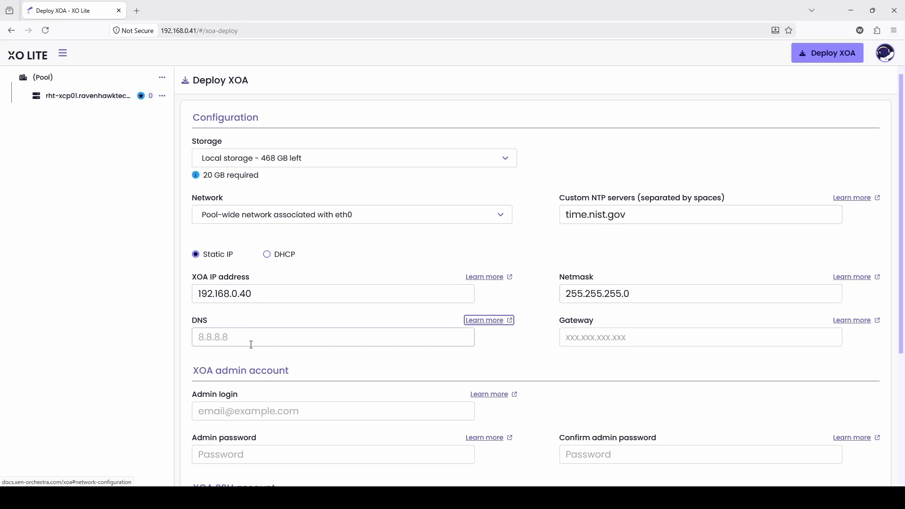
{"action": "type", "text": "192.168.0.240"}
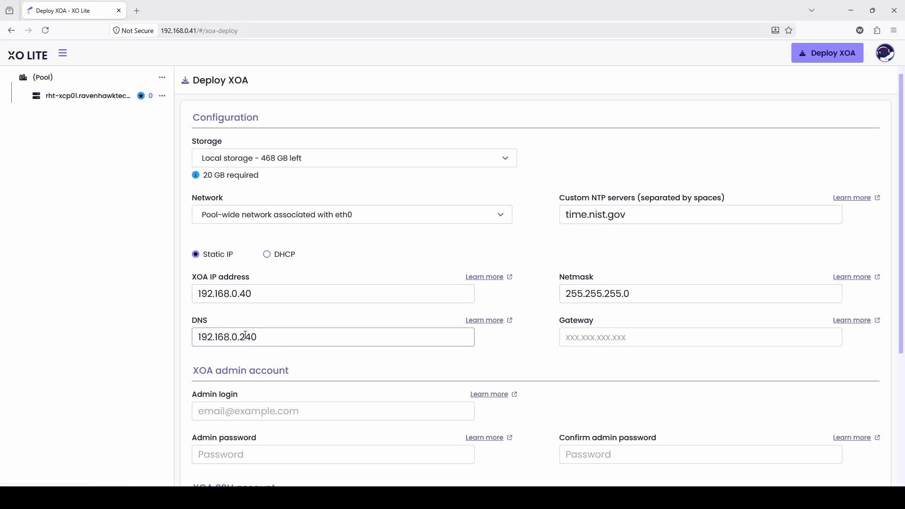
{"action": "scroll", "coordinate": [493, 334], "scroll_direction": "down", "scroll_amount": 2}
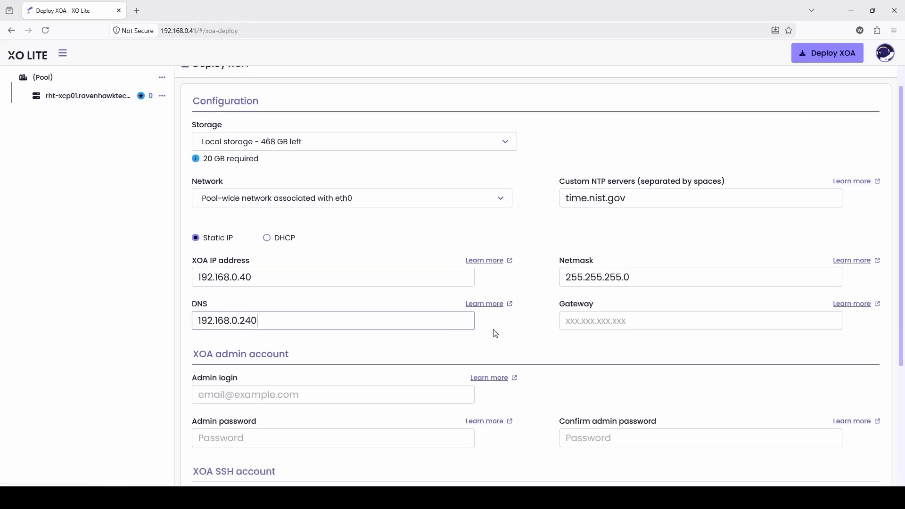
{"action": "left_click", "coordinate": [289, 347]}
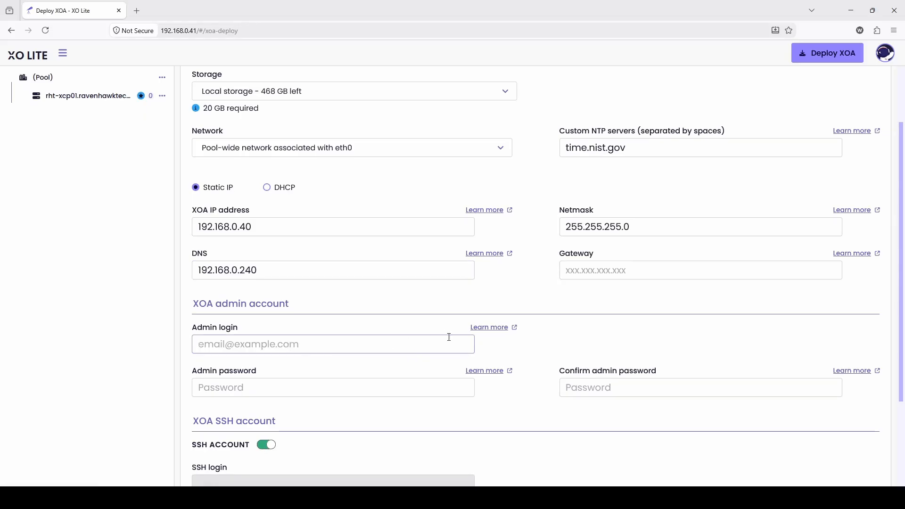
Enter the admin's e-mail address as the Admin login, correcting the mistyped domain.
{"action": "scroll", "coordinate": [356, 298], "scroll_direction": "down", "scroll_amount": 3}
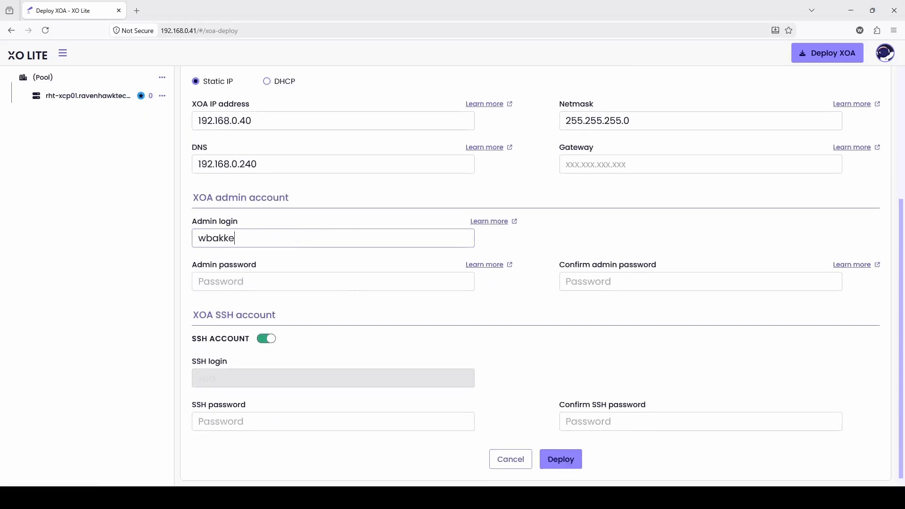
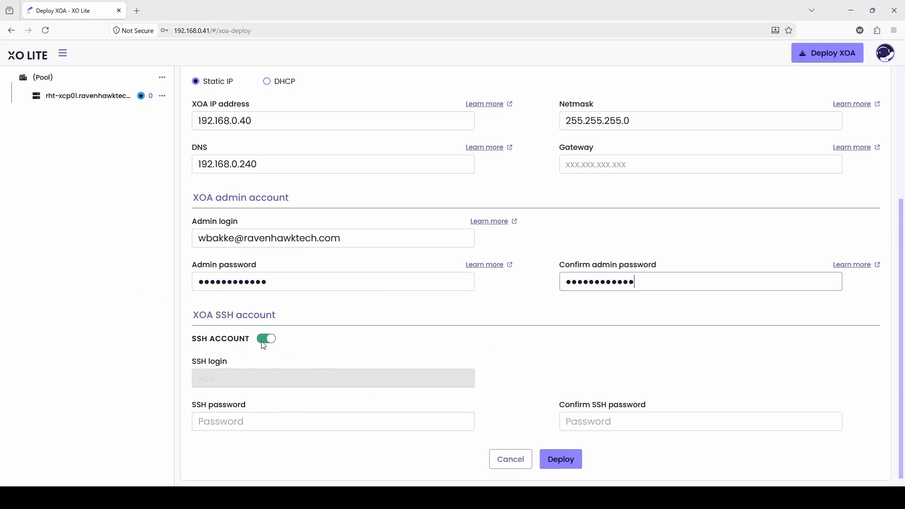
Fill in the SSH password and its confirmation, then start the XOA deployment.
{"action": "left_click", "coordinate": [256, 421]}
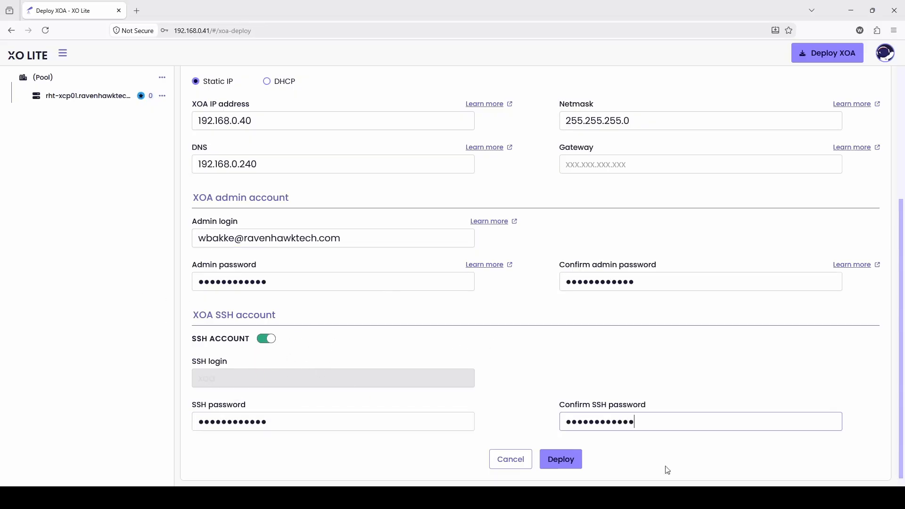
{"action": "left_click", "coordinate": [560, 459]}
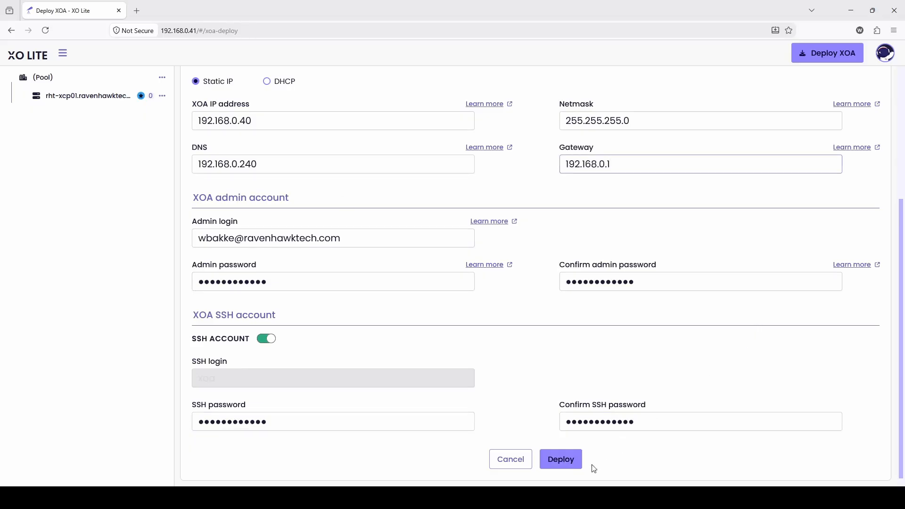
{"action": "left_click", "coordinate": [562, 465]}
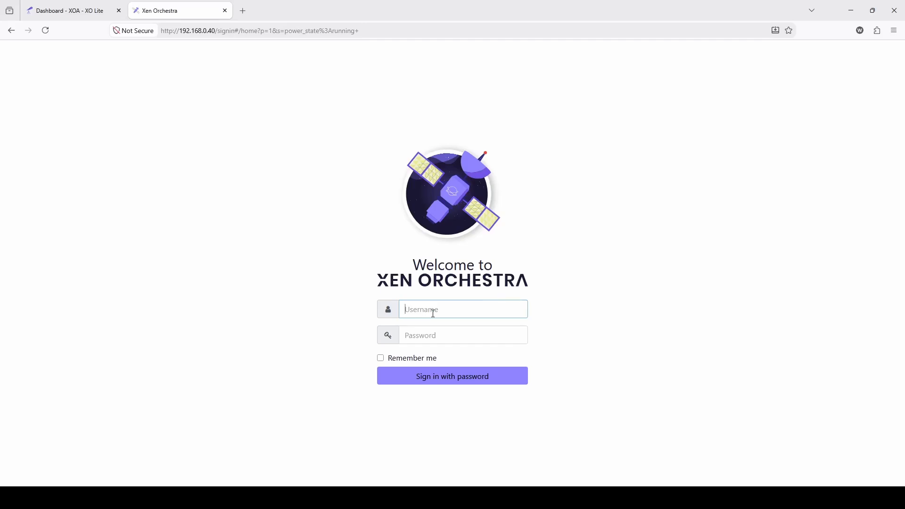
Sign in to Xen Orchestra with the admin e-mail address and password.
{"action": "key", "text": "Tab"}
{"action": "type", "text": "••••••••••••"}
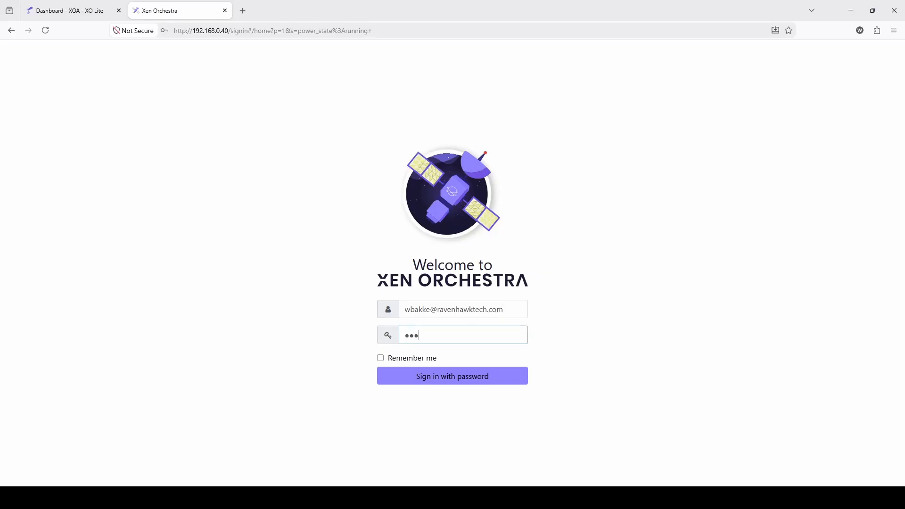
{"action": "key", "text": "Return"}
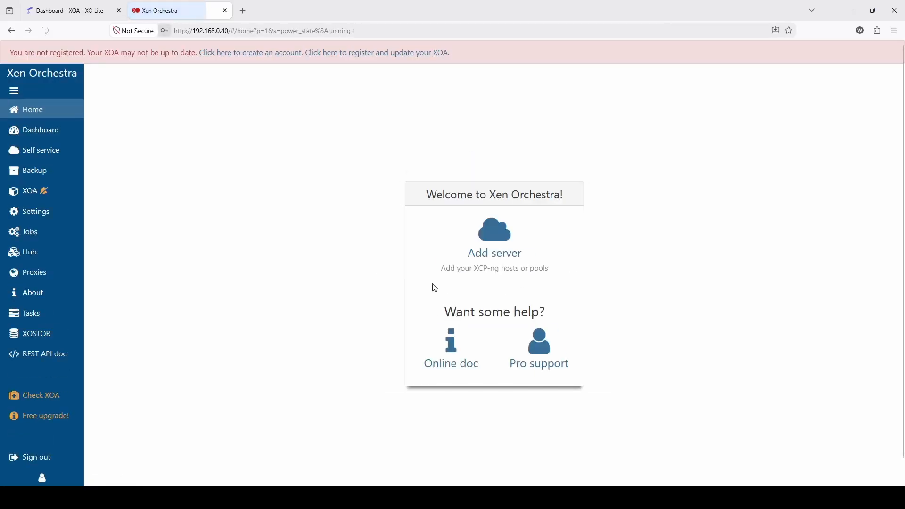